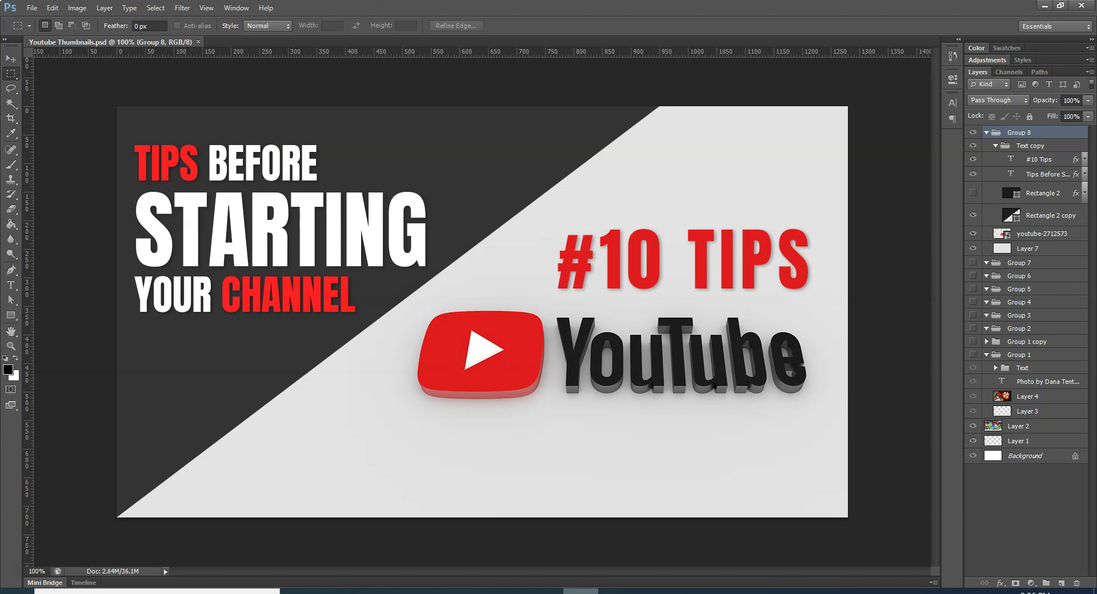
Step: Collapse Group 1 and Group 8, then select the diagonal Rectangle 2 copy shape with the Move tool
click(986, 354)
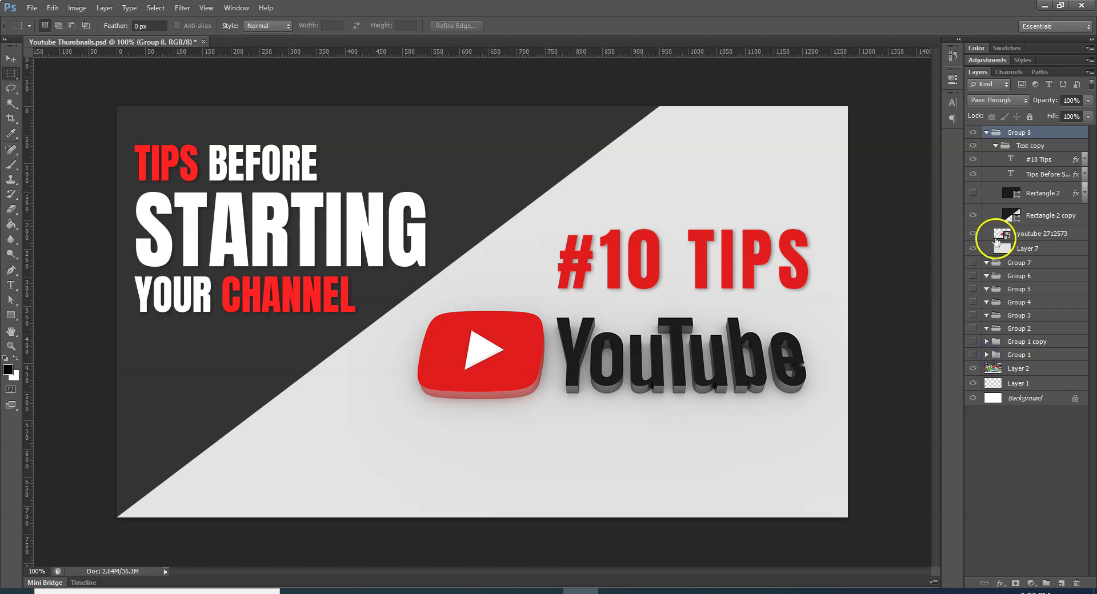
click(987, 132)
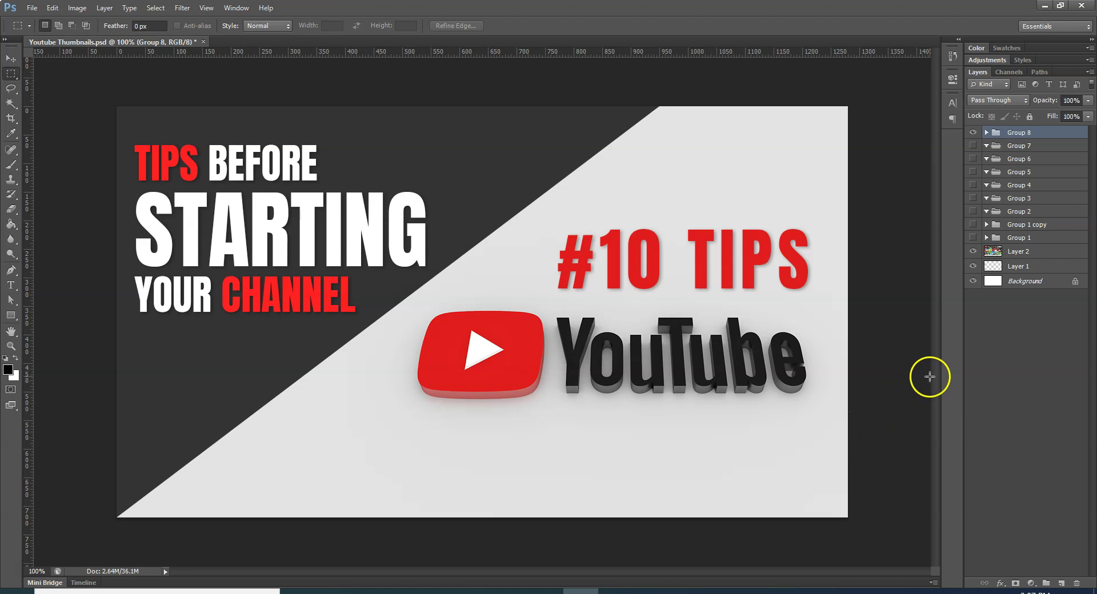
click(11, 58)
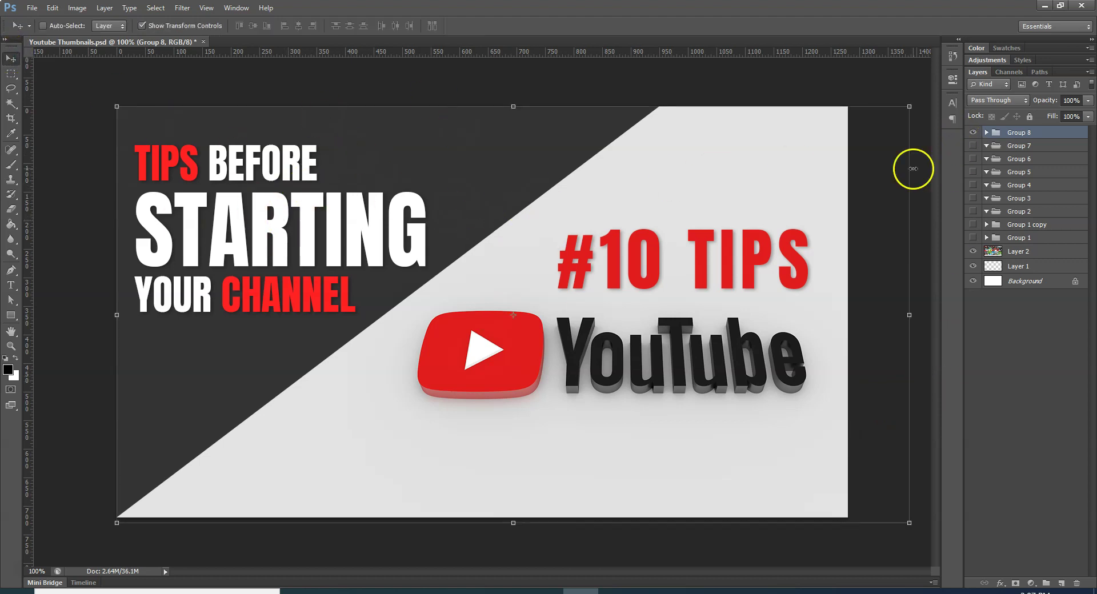
ctrl+click(473, 147)
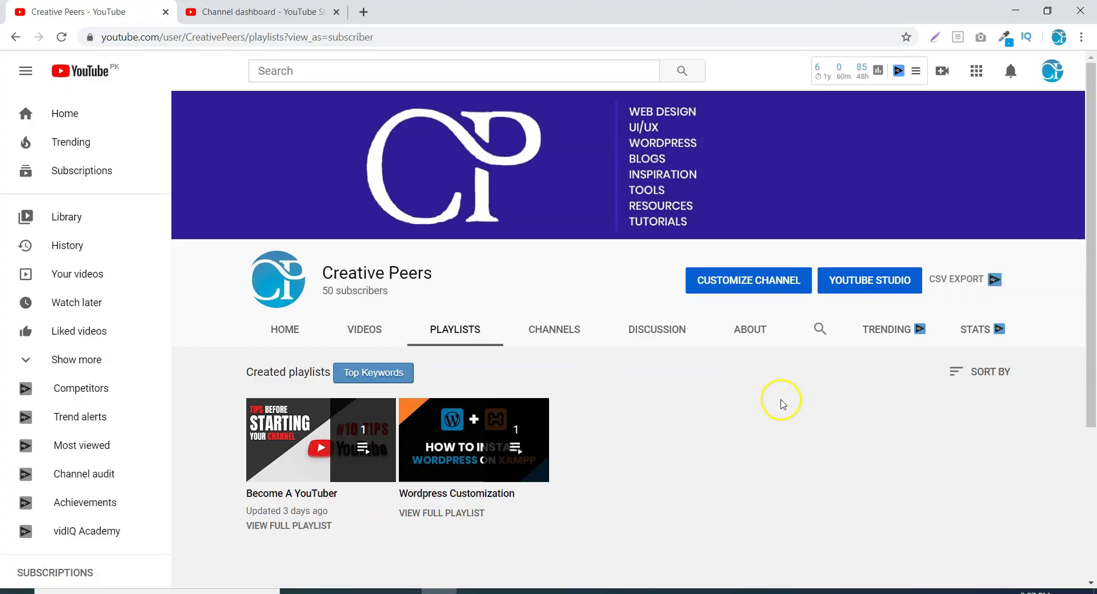
Step: Switch to the YouTube Studio channel dashboard, then open a new Google tab
click(256, 12)
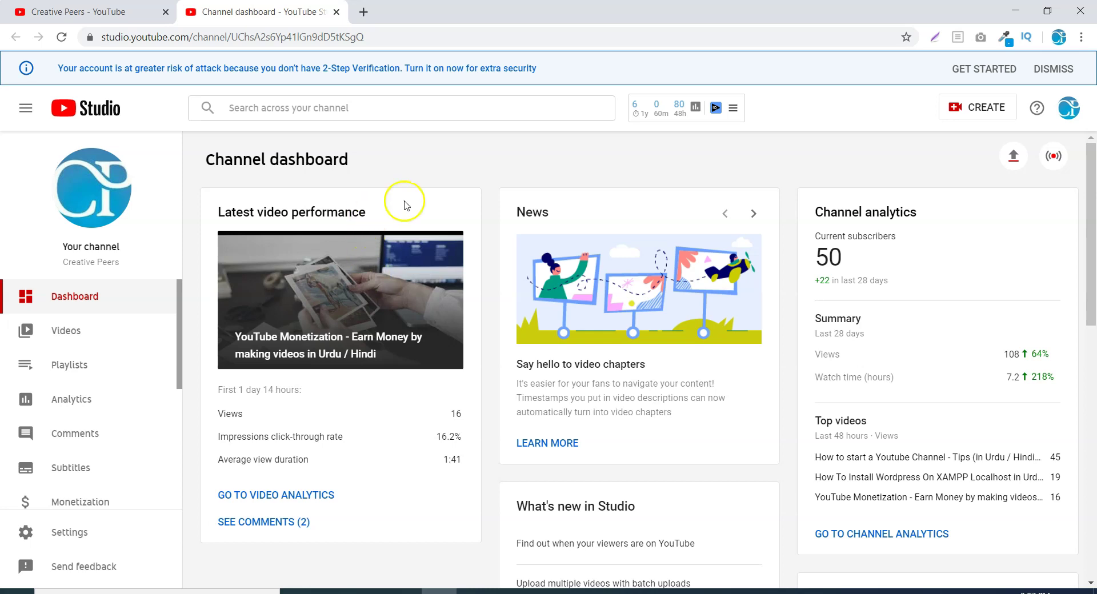
click(362, 13)
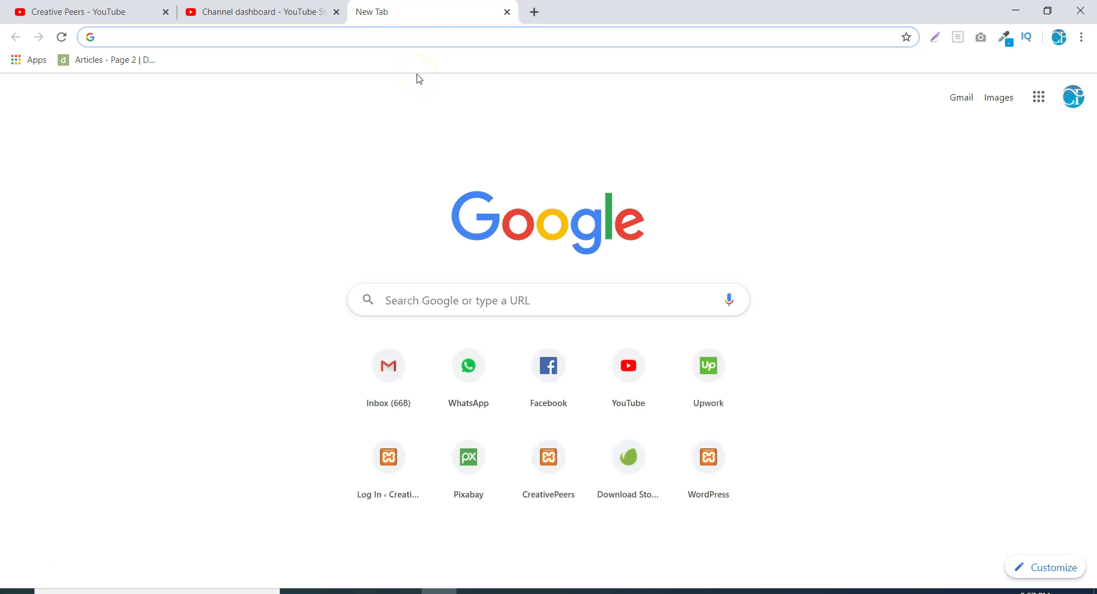
Step: Go to Pexels and search for 'money' photos
text(pexels.com)
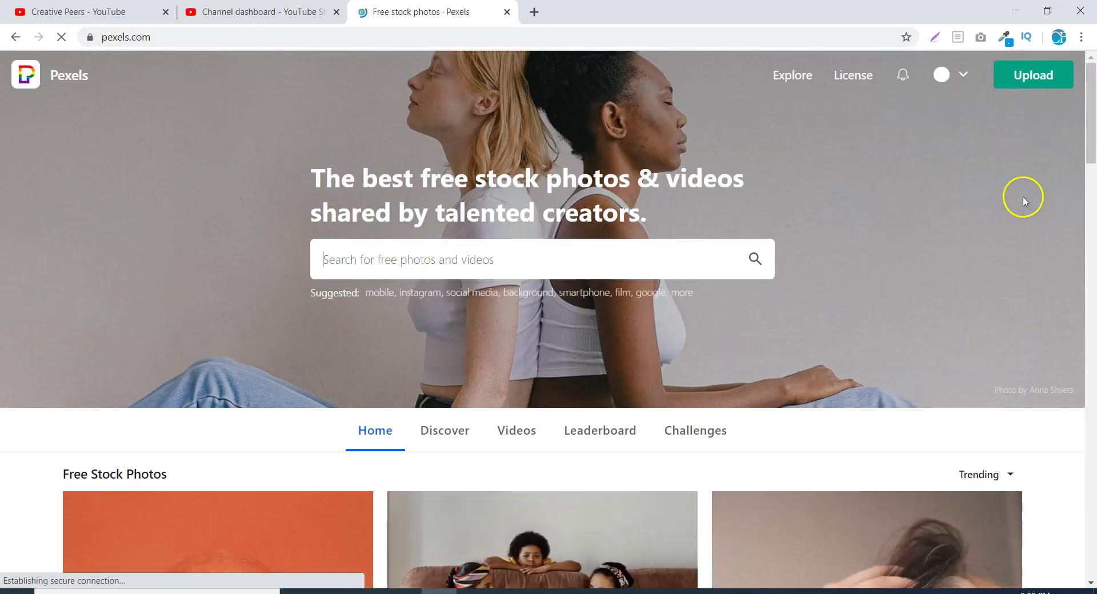
click(502, 266)
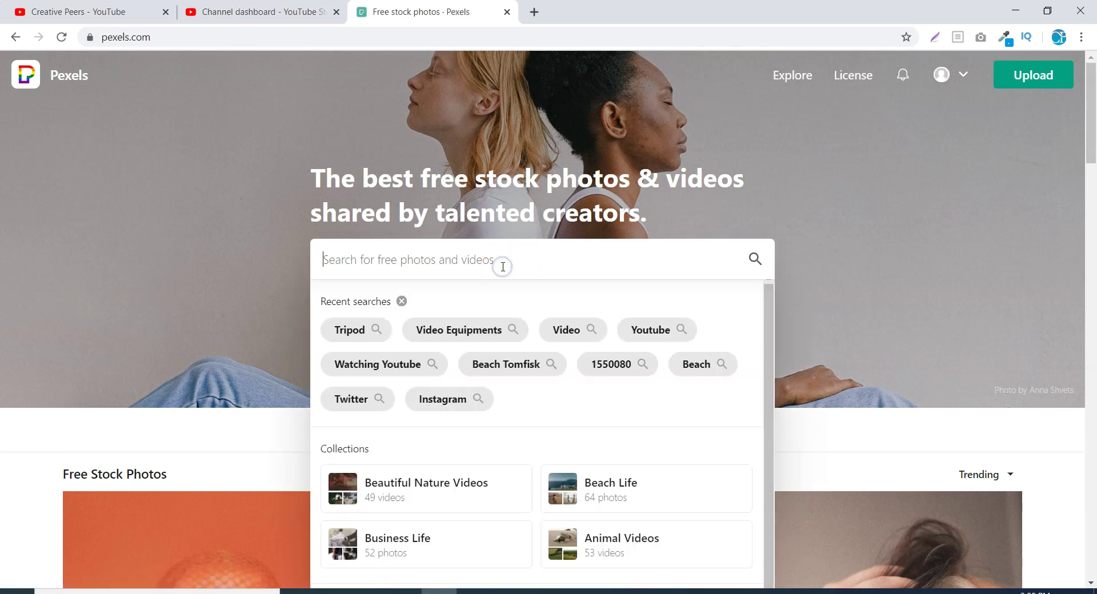
text(money)
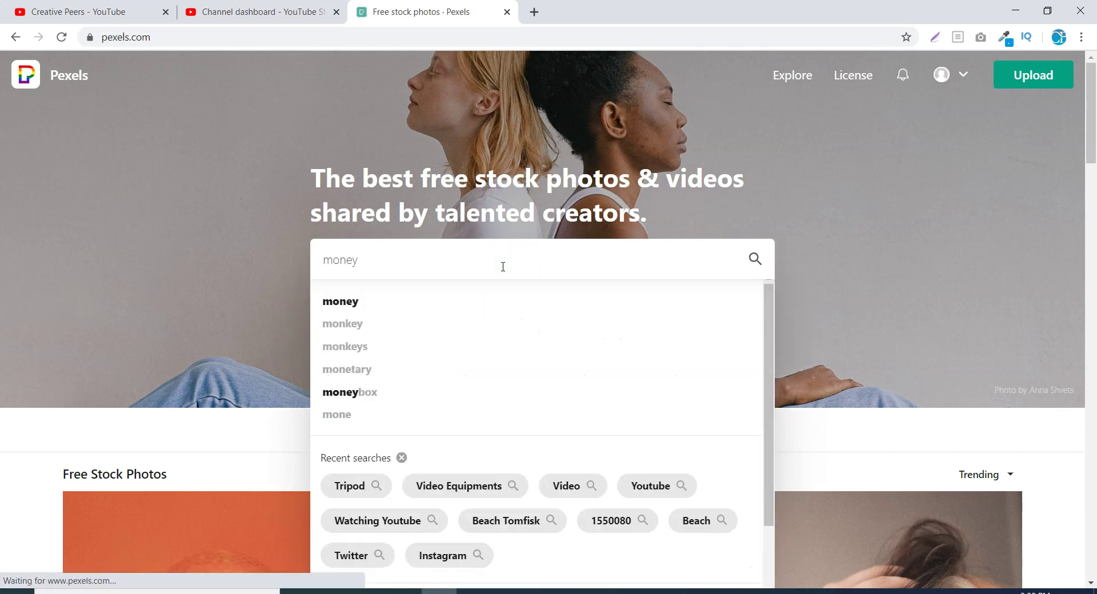
key(Return)
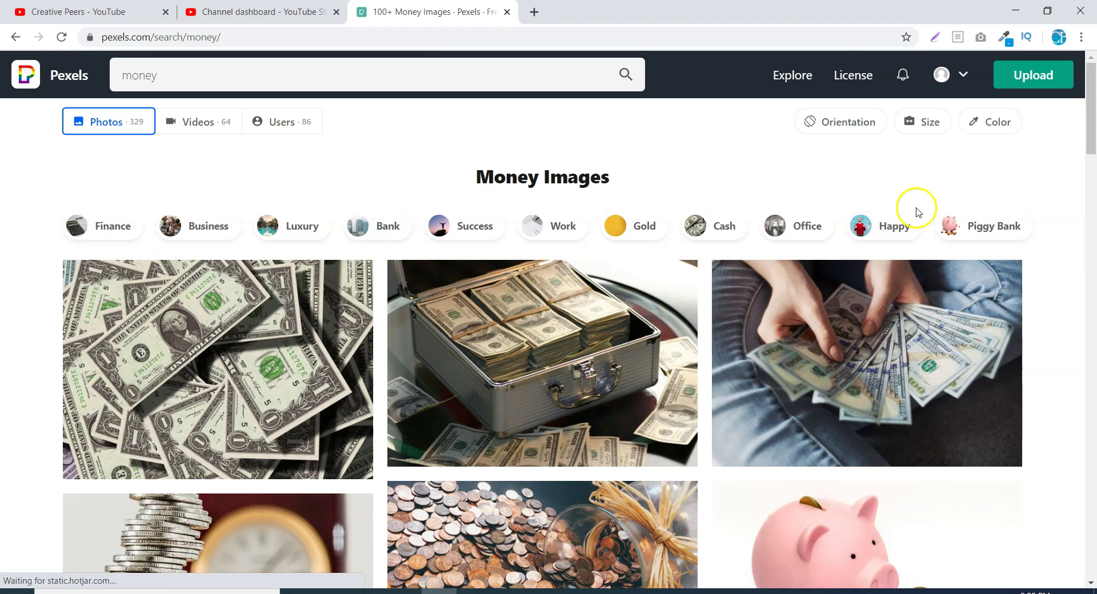
Step: Download the cupped-hands dollar bill photo at Original size and dismiss the iStock popup
scroll(948, 235, down, 4)
scroll(952, 247, down, 15)
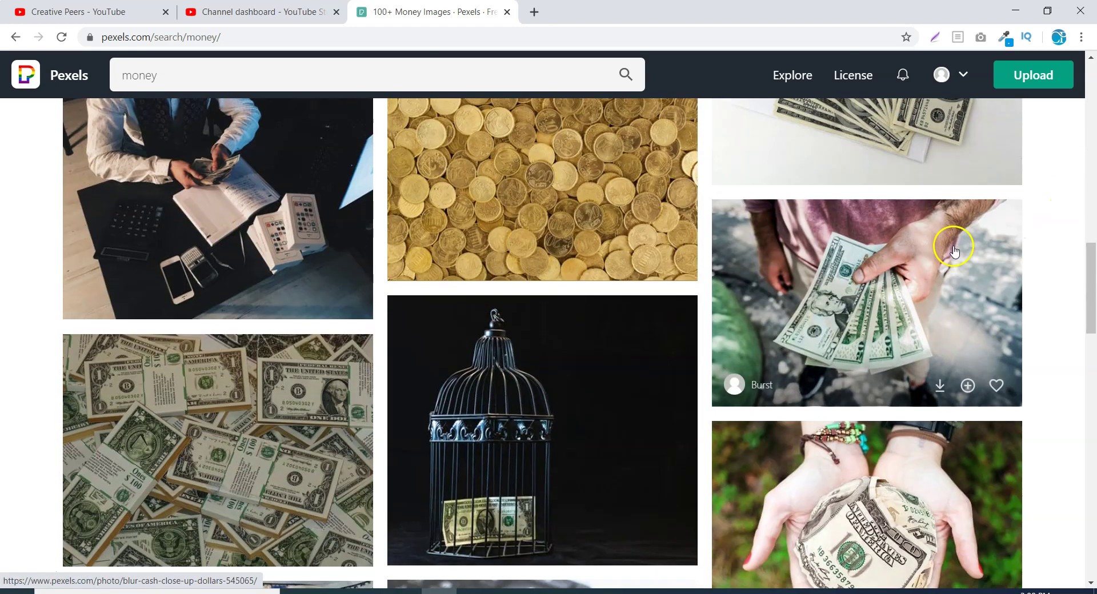
scroll(953, 245, down, 4)
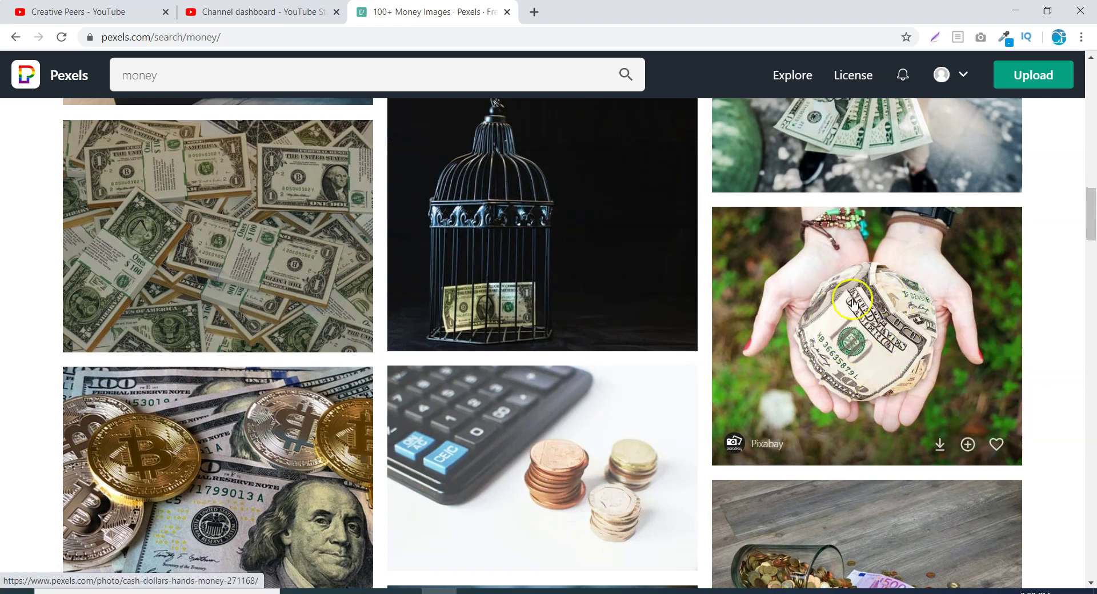
scroll(879, 330, down, 2)
scroll(880, 328, up, 4)
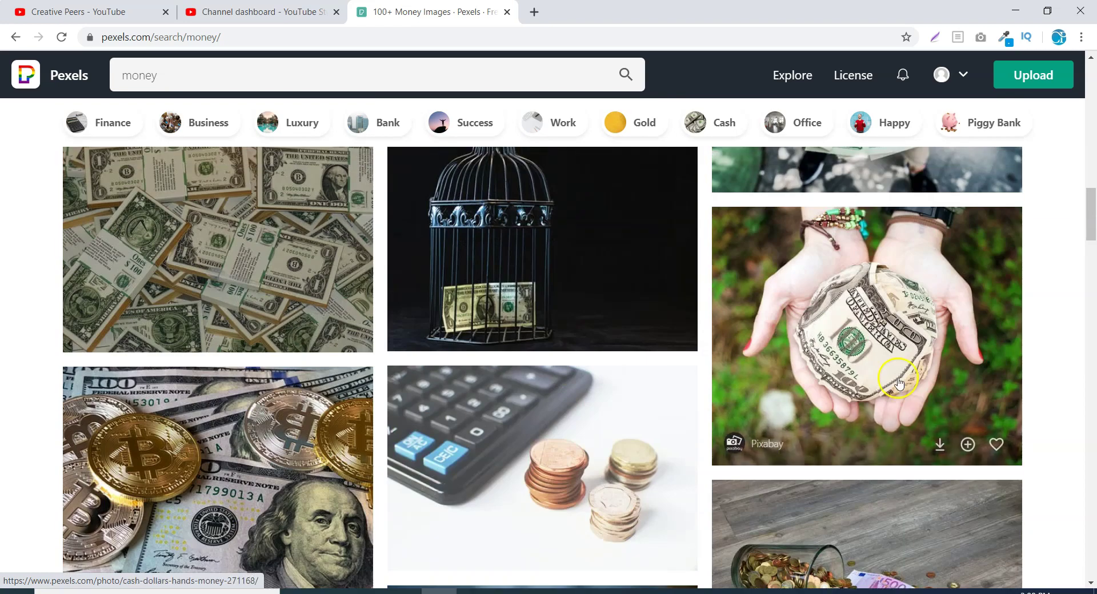
scroll(887, 364, down, 12)
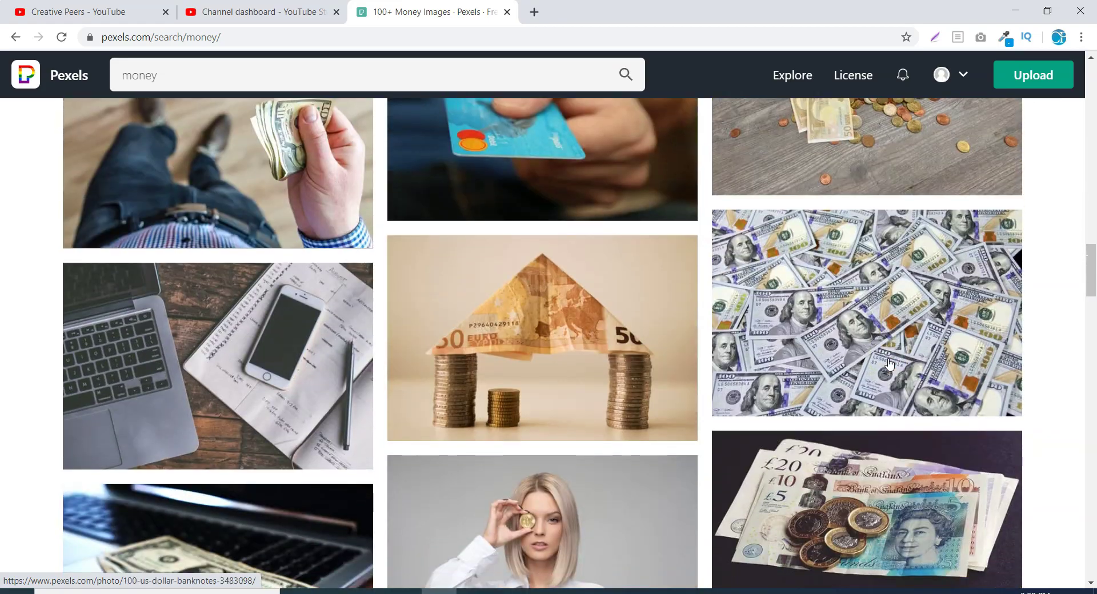
scroll(889, 364, up, 13)
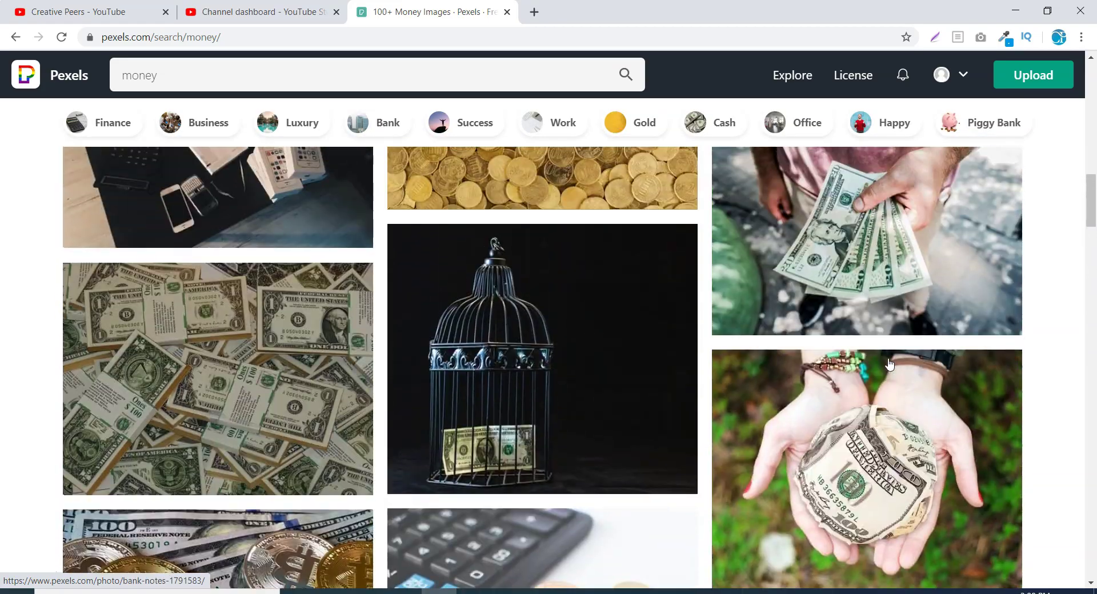
scroll(889, 364, down, 3)
click(835, 309)
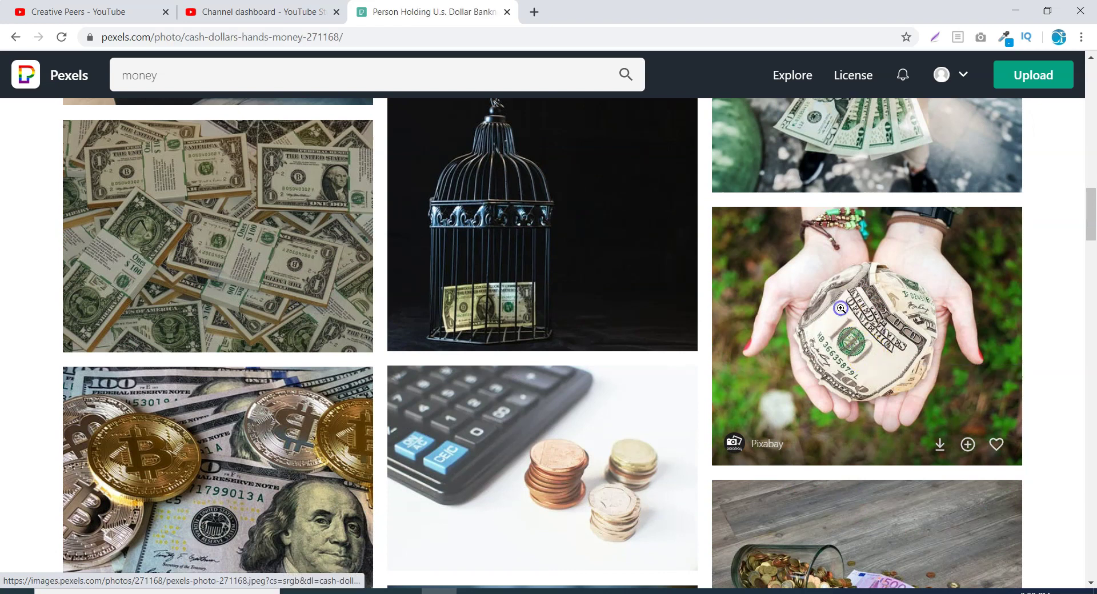
click(948, 84)
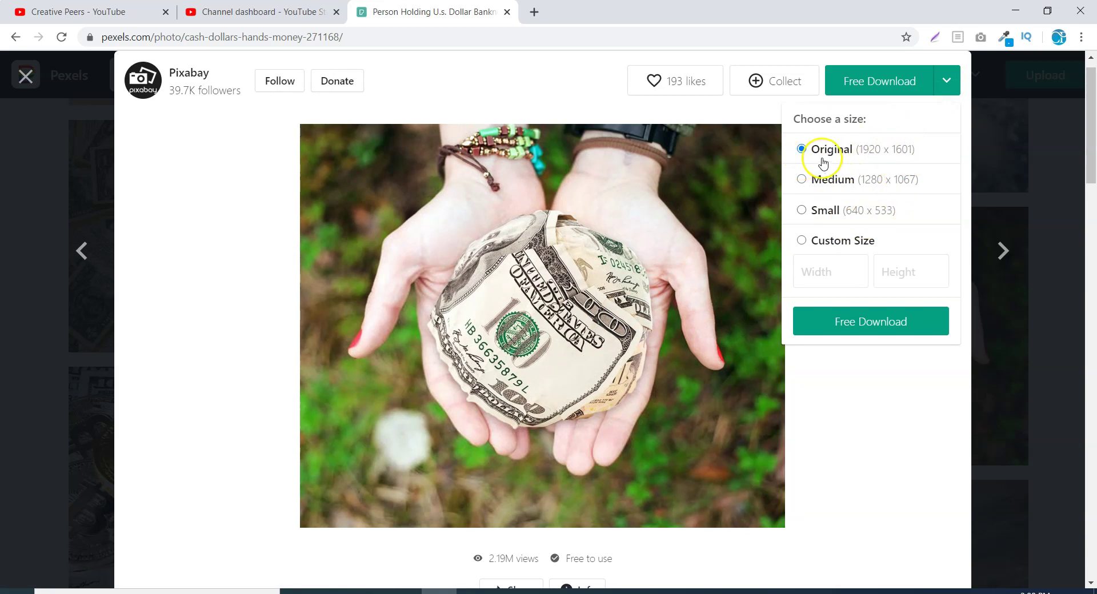
click(866, 324)
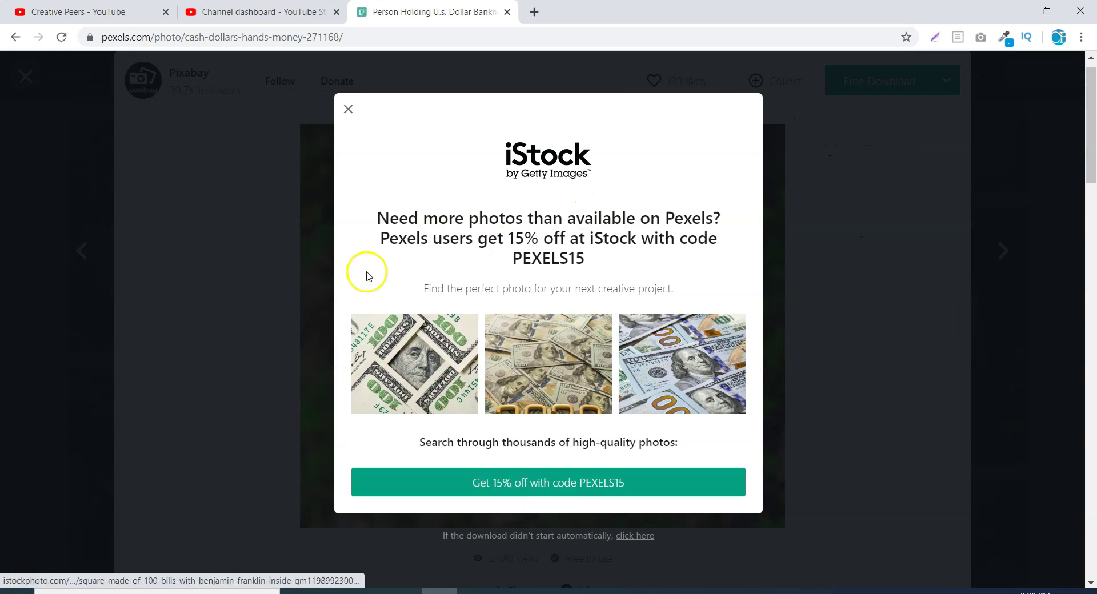
click(348, 109)
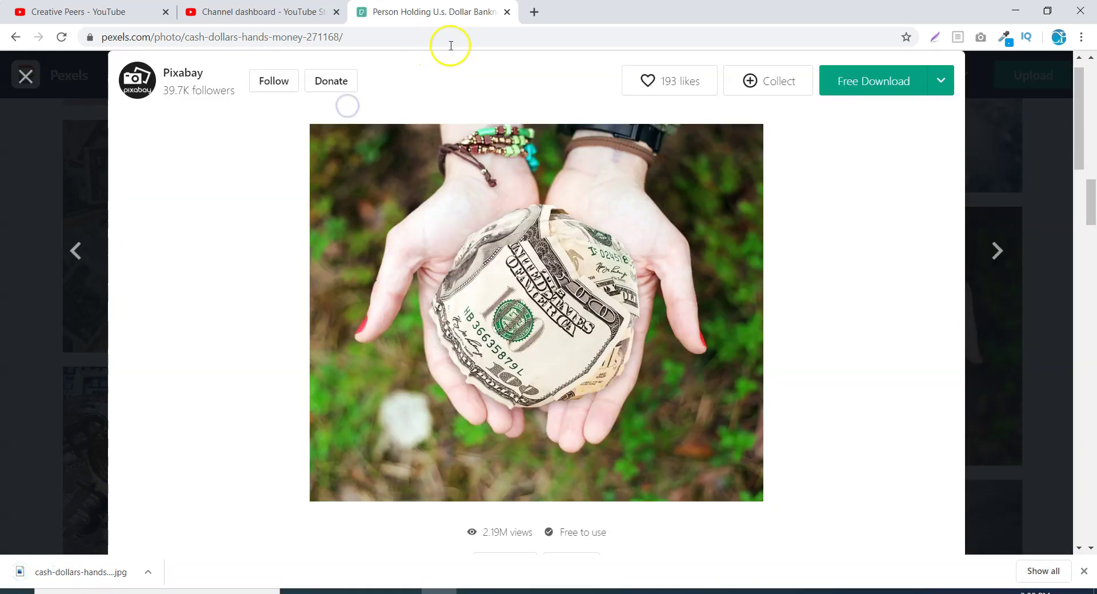
Step: Search Google for 'youtube thumbnail size 2020' and highlight the 1280 x 720 answer
click(534, 12)
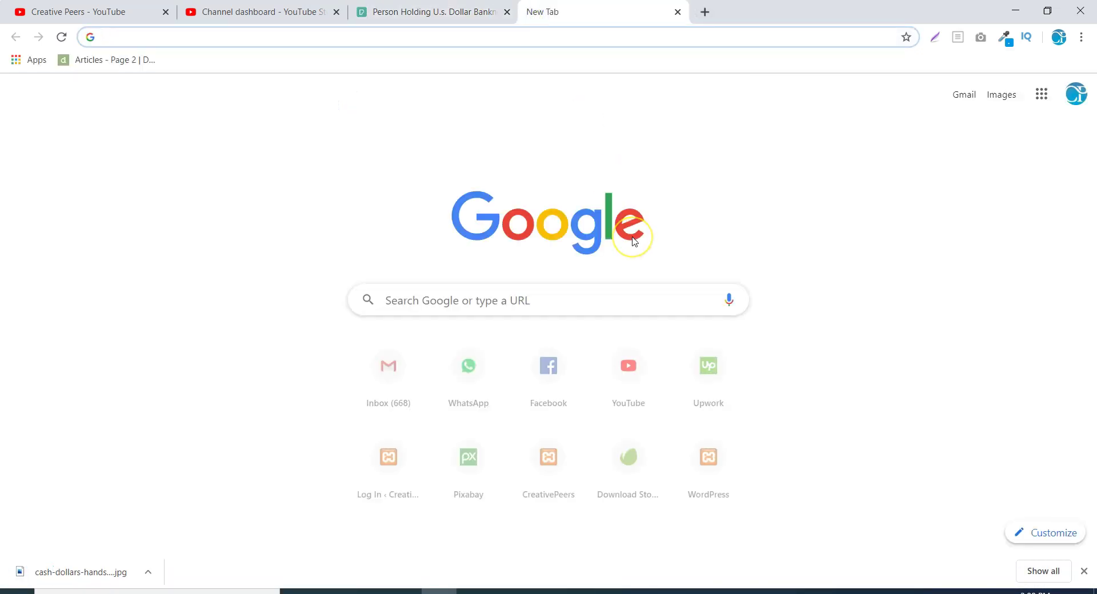
text(youtube t)
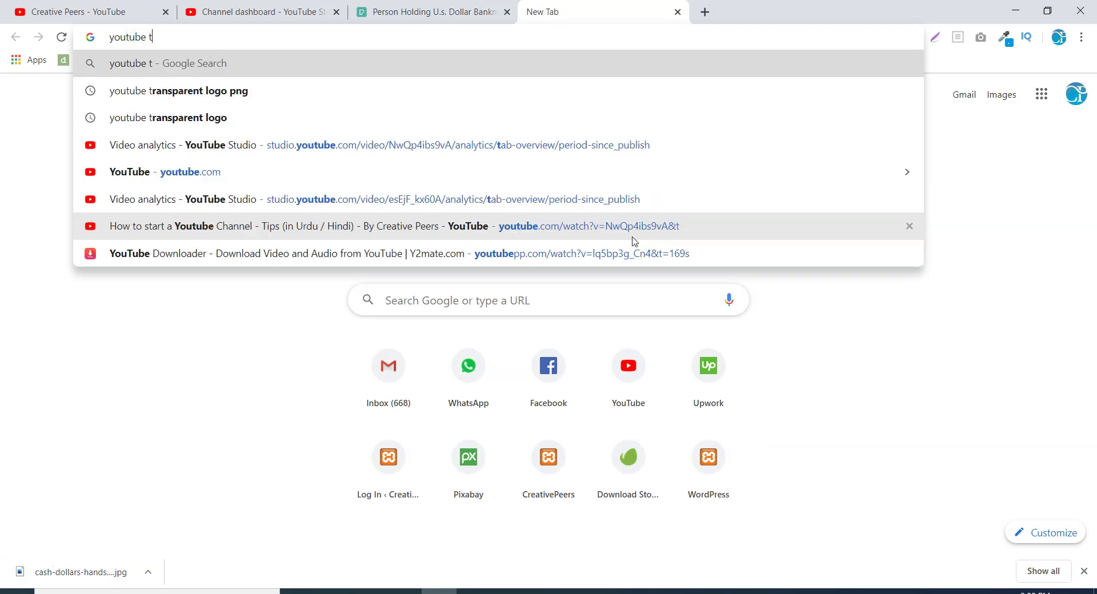
text(hum)
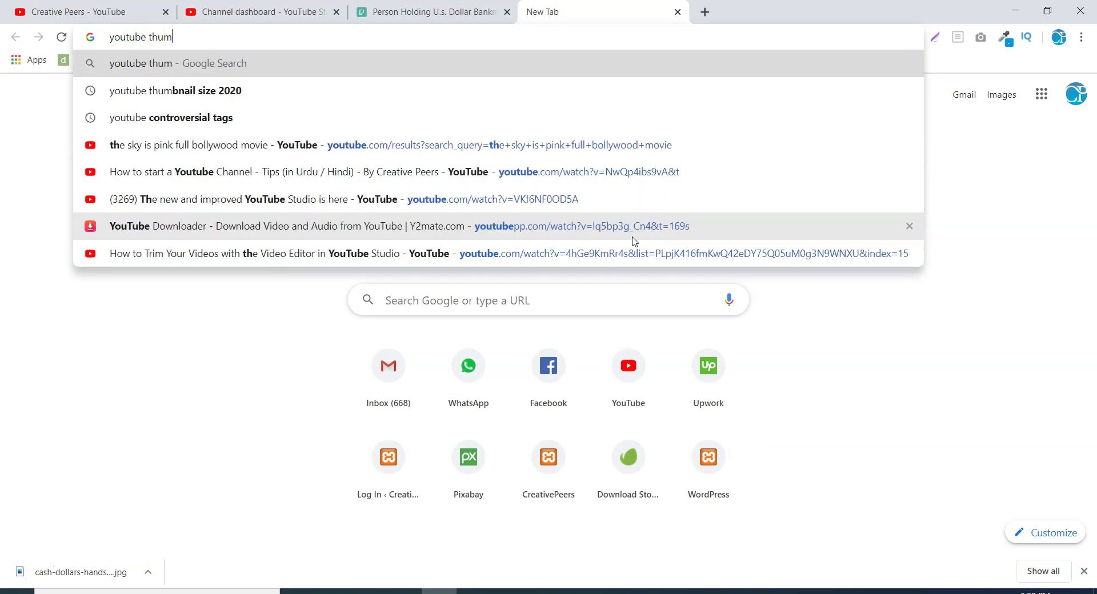
text(bnail)
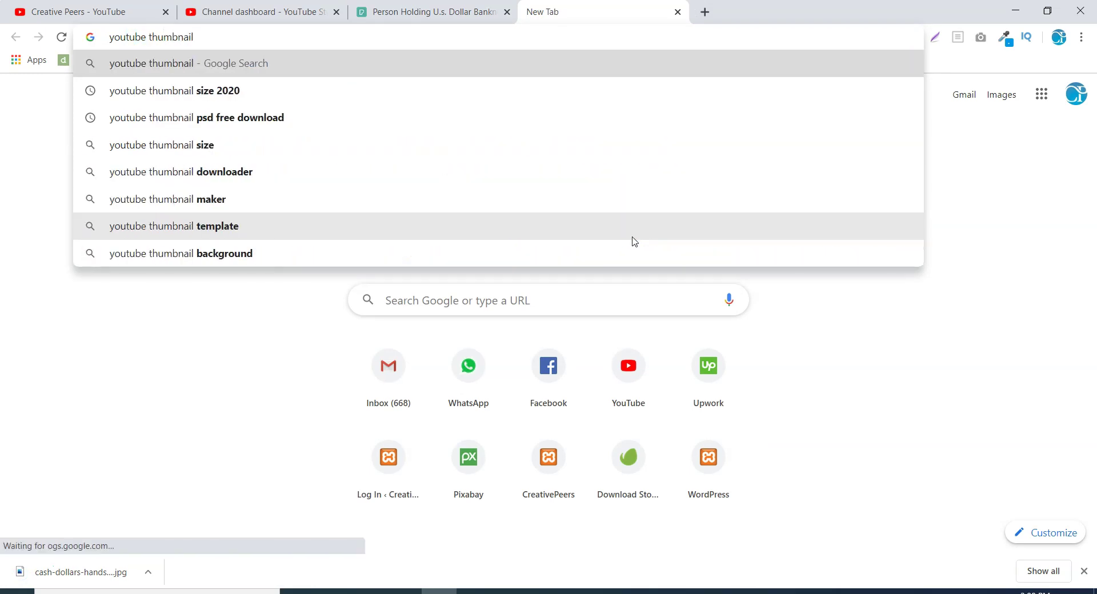
click(223, 98)
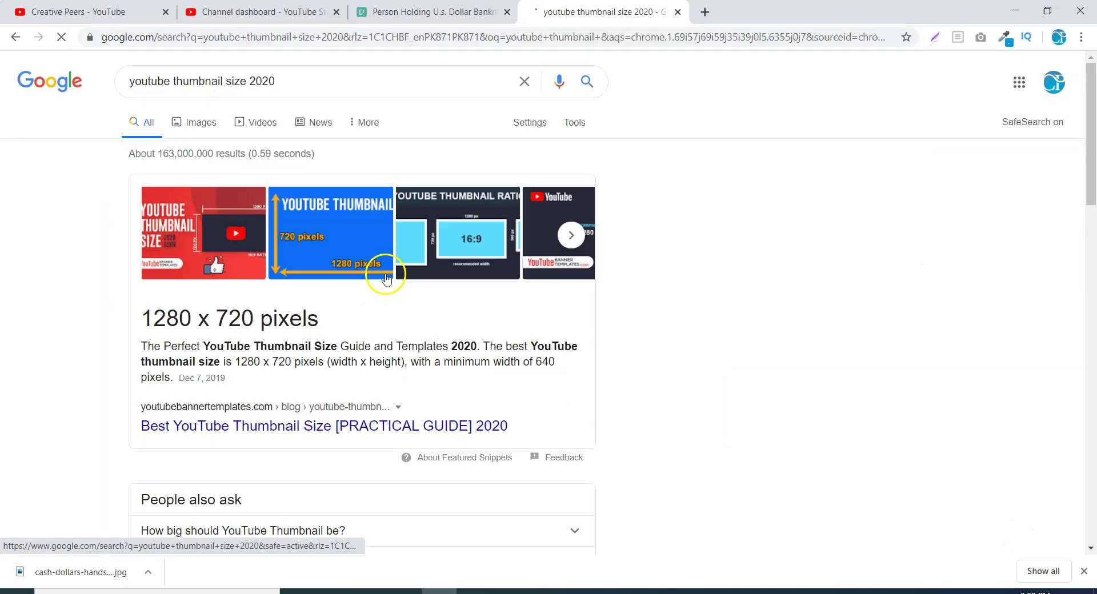
drag(143, 316, 236, 315)
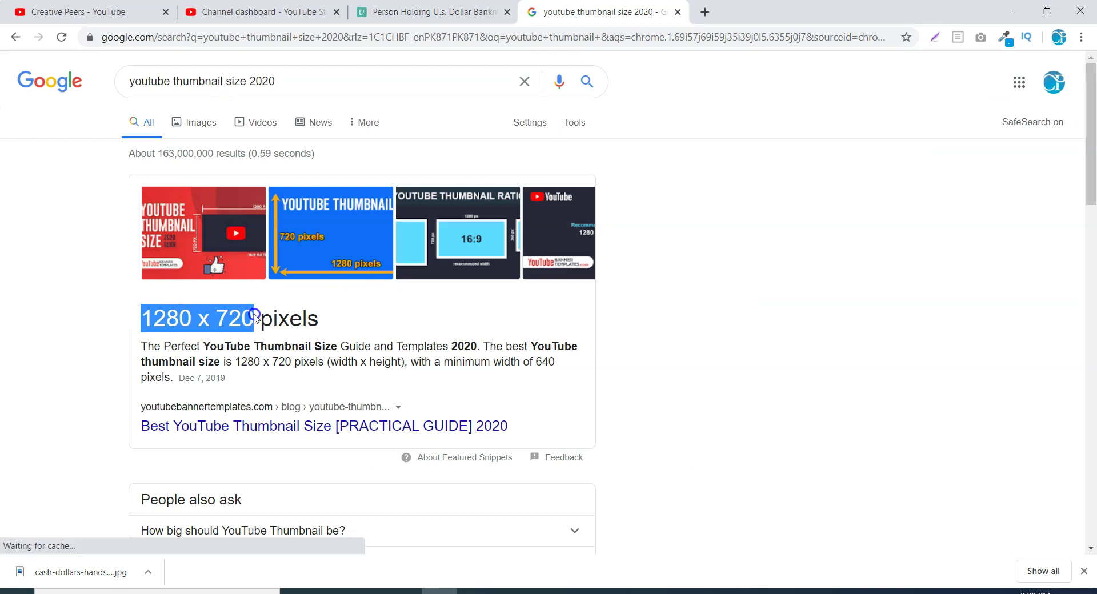
click(253, 314)
drag(145, 319, 239, 314)
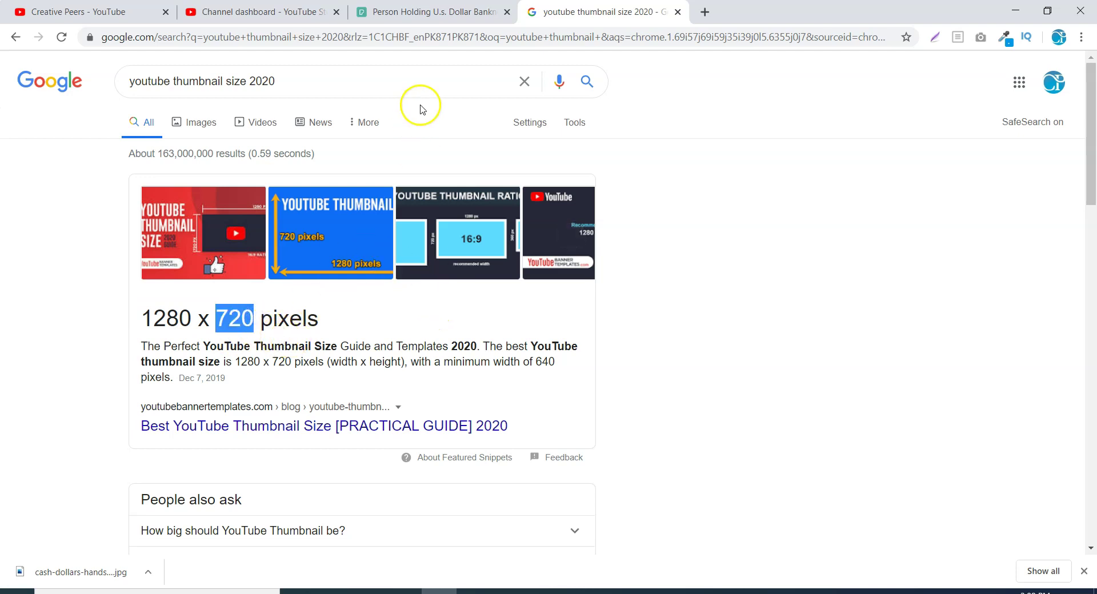
Step: Confirm in Image Size that the thumbnail document is 1280 x 720 px at 300 Pixels/Inch
click(581, 591)
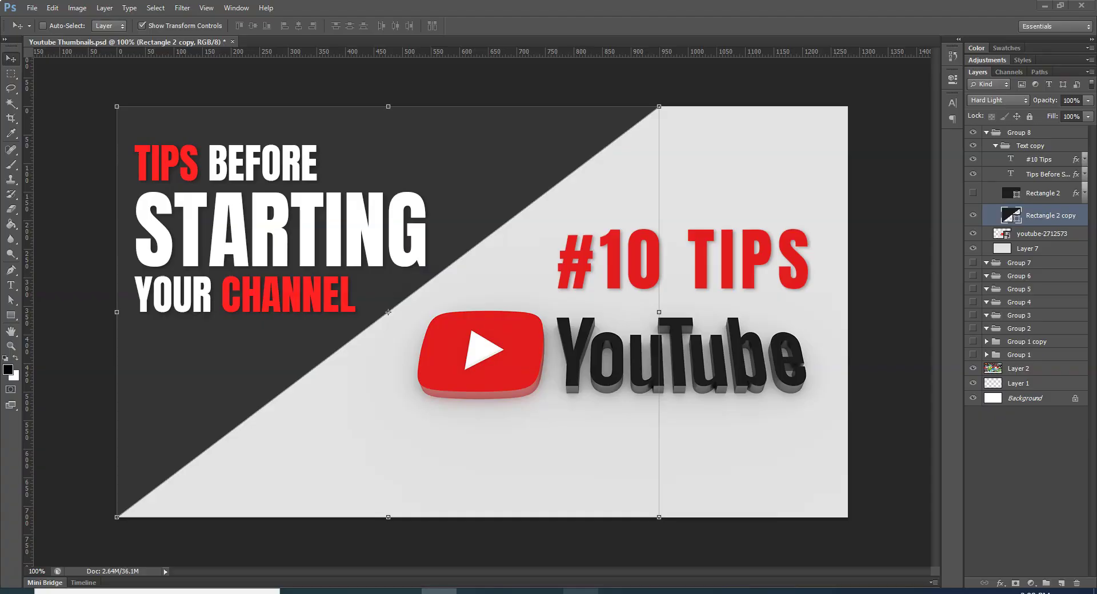
click(78, 8)
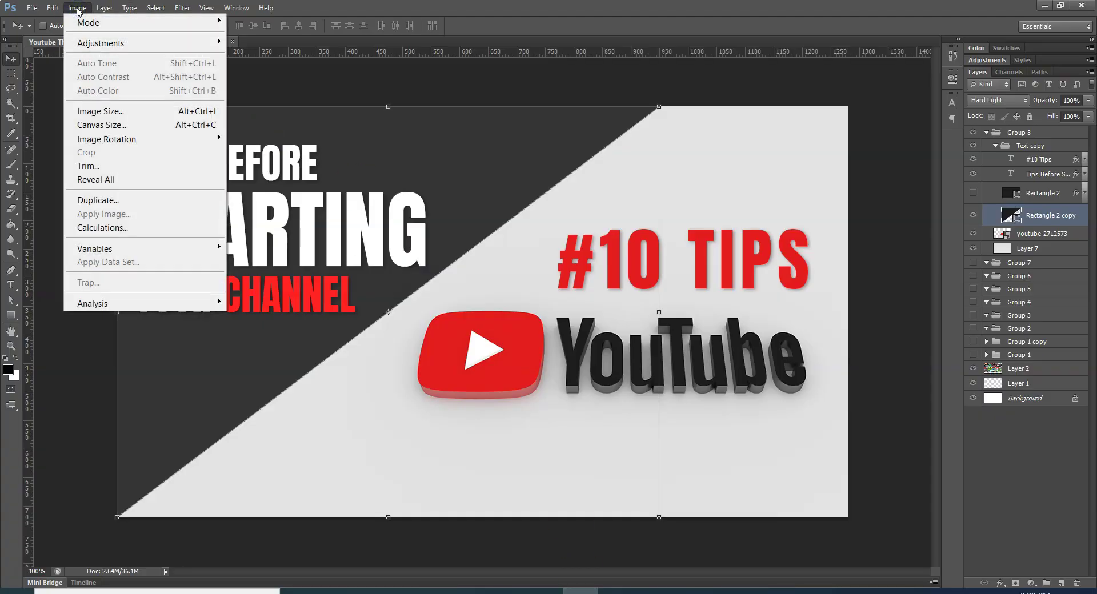
click(125, 111)
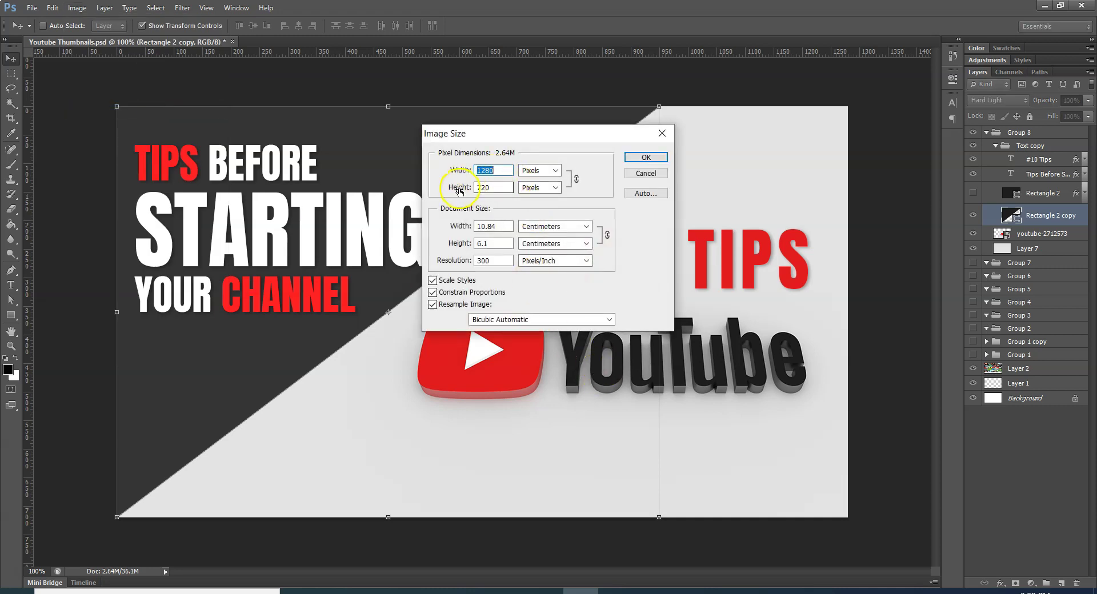
click(645, 158)
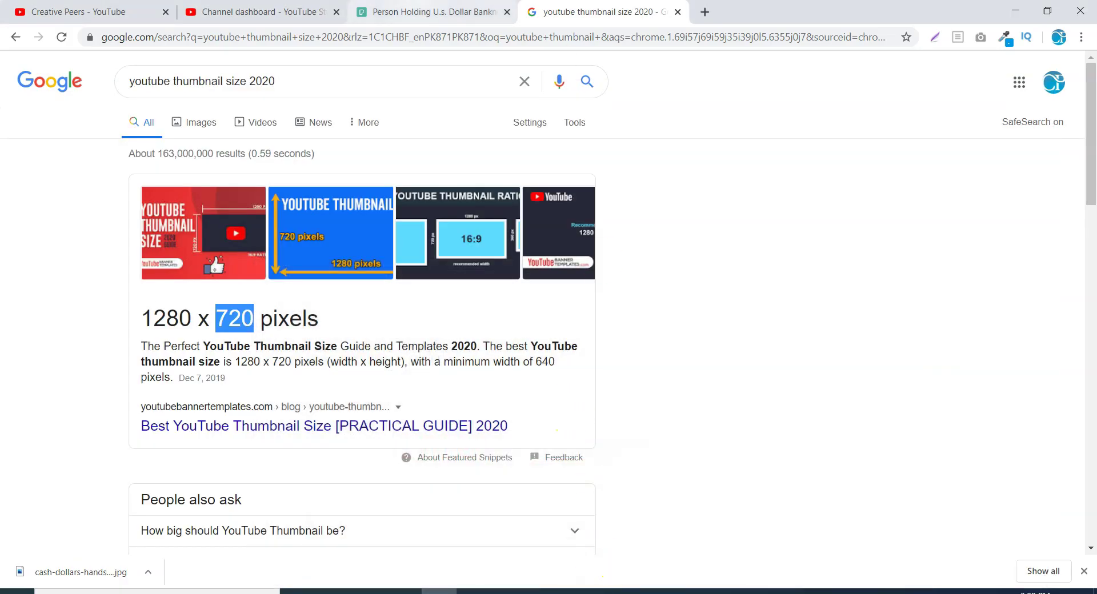
Step: Reveal cash-dollars-hands-money-271168.jpg in Downloads and drag it into Photoshop
click(429, 11)
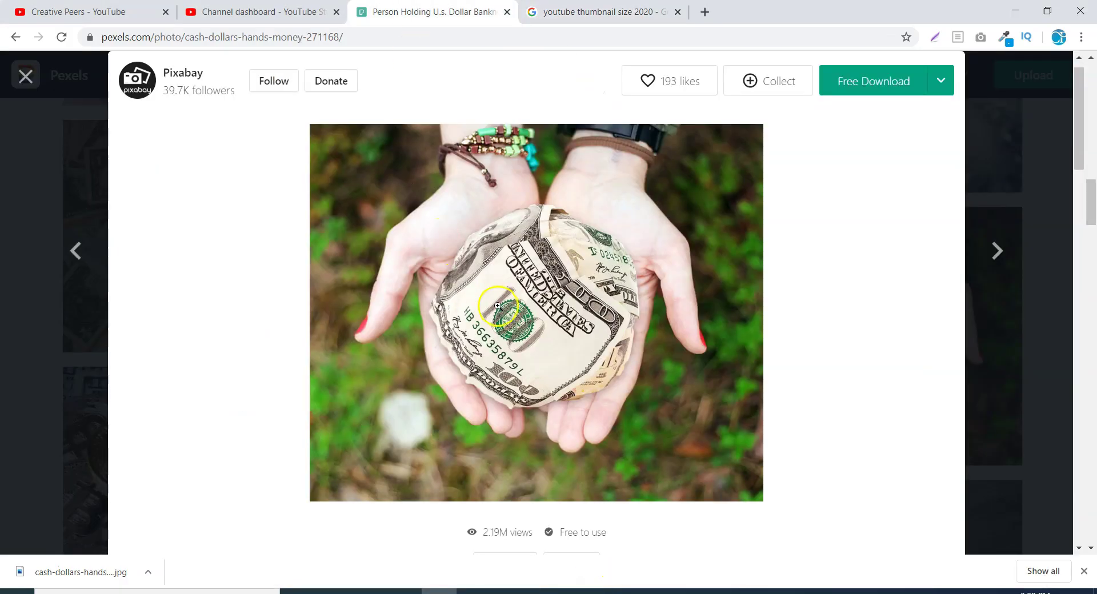
click(148, 572)
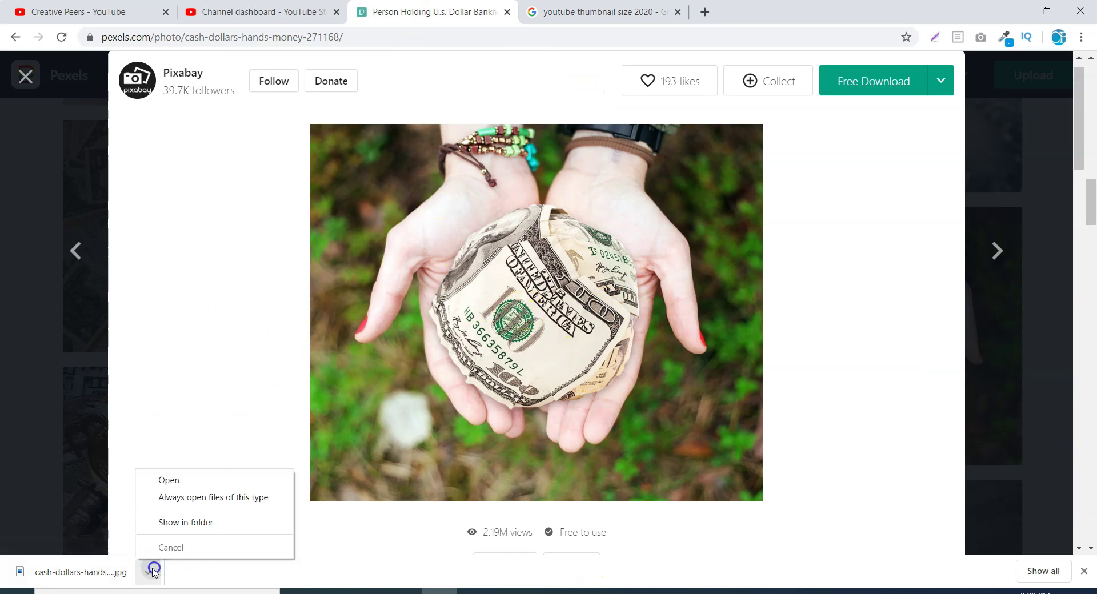
click(185, 522)
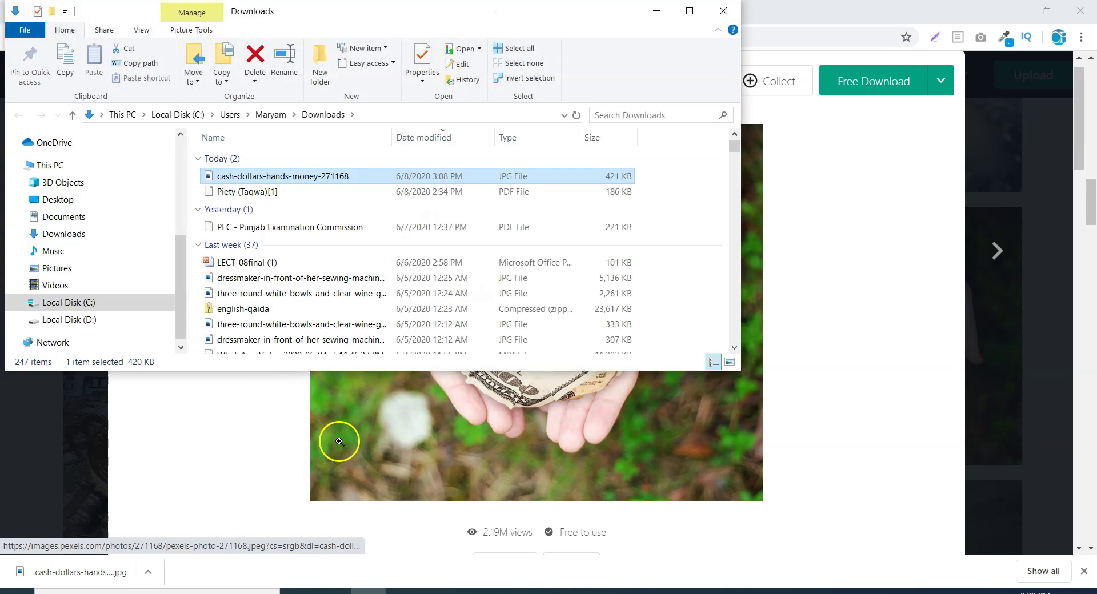
drag(283, 177, 621, 43)
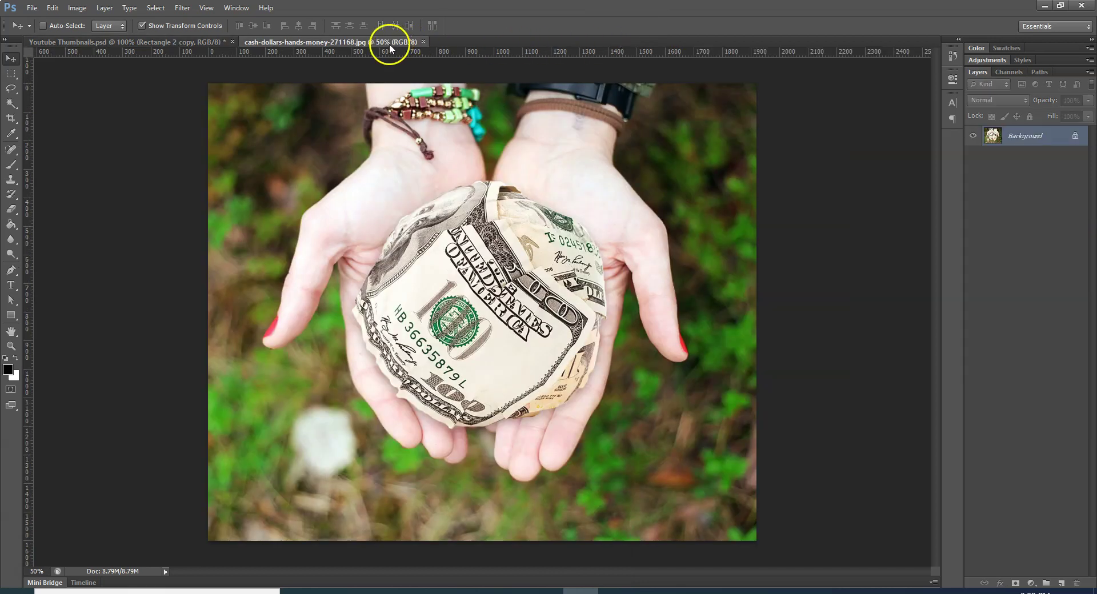
Step: Float the money photo window and hide Layer 2 after checking Layer 7 and the YouTube logo
drag(388, 44, 390, 392)
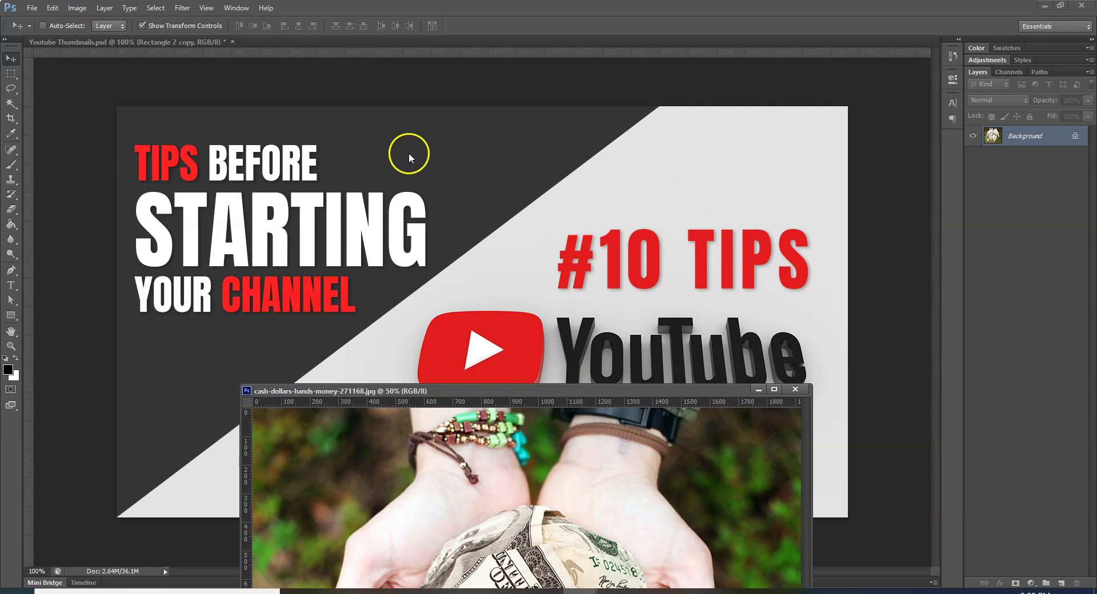
click(757, 151)
ctrl+click(805, 138)
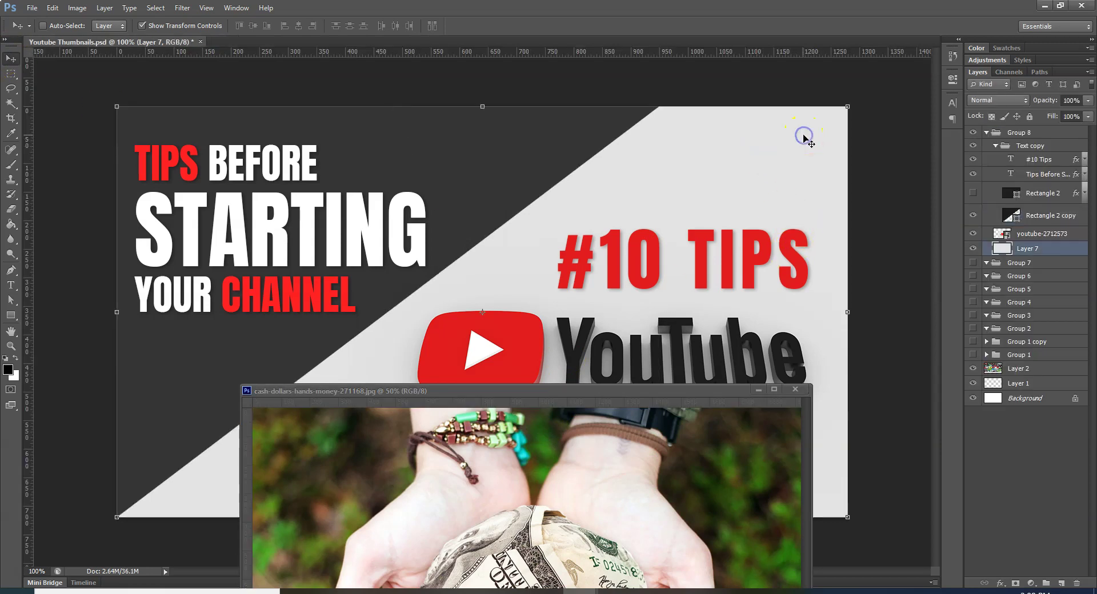
click(972, 250)
click(972, 250)
click(973, 369)
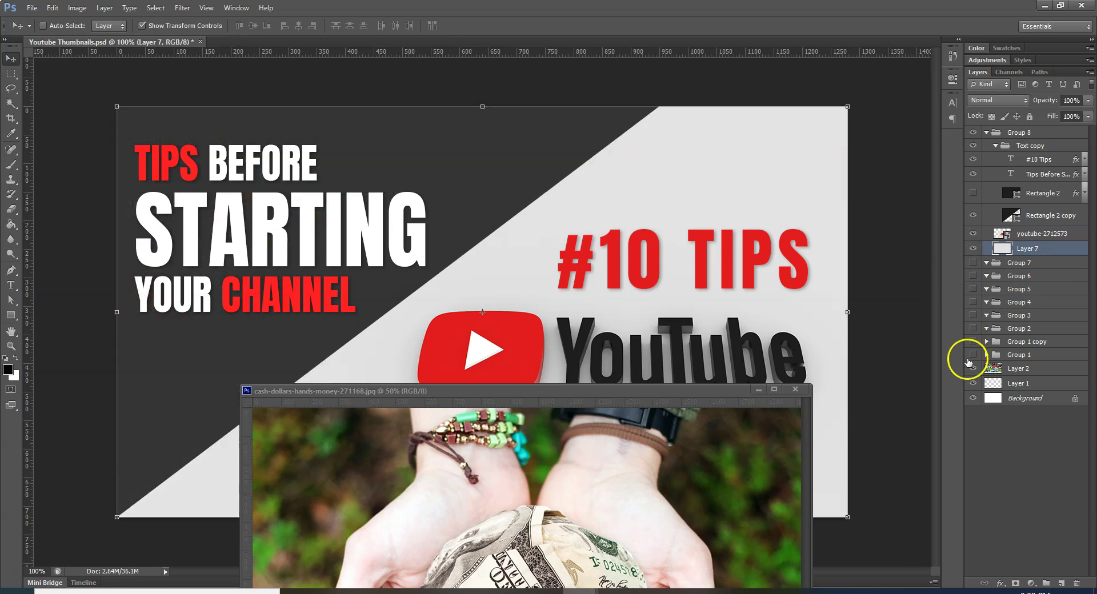
click(975, 233)
click(974, 233)
click(974, 233)
click(974, 233)
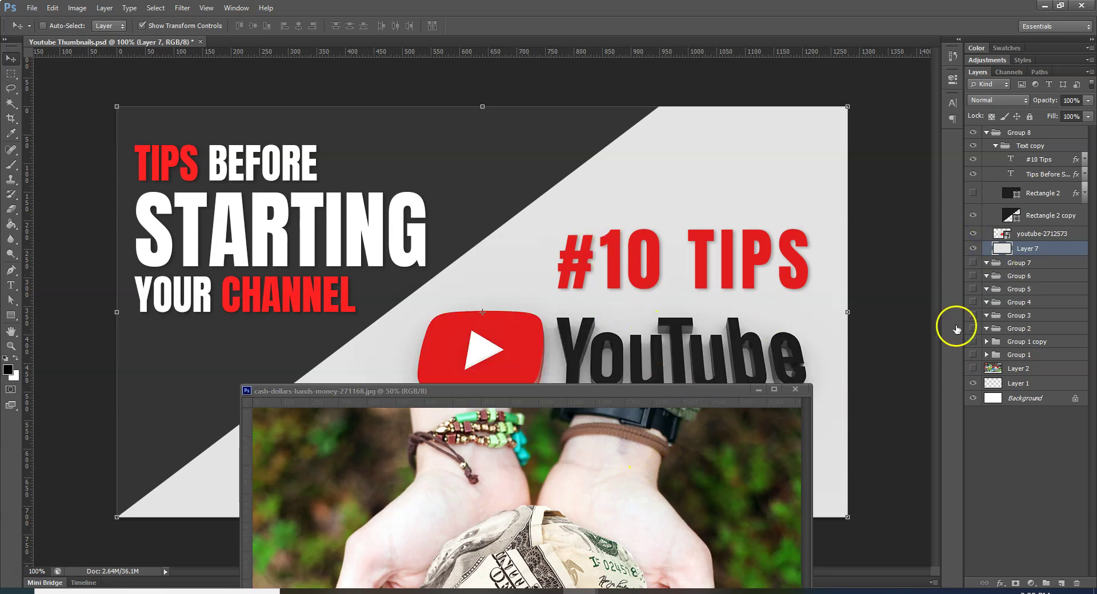
Step: Convert the photo's Background to Layer 0, copy it into the thumbnail, hide the YouTube logo, position it
click(625, 475)
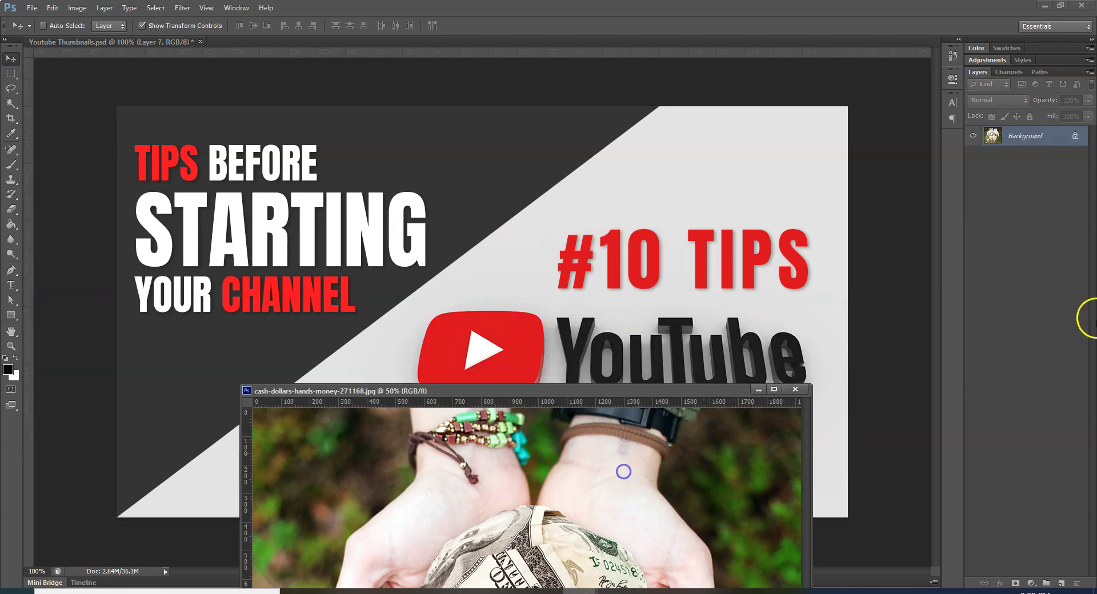
double_click(1043, 134)
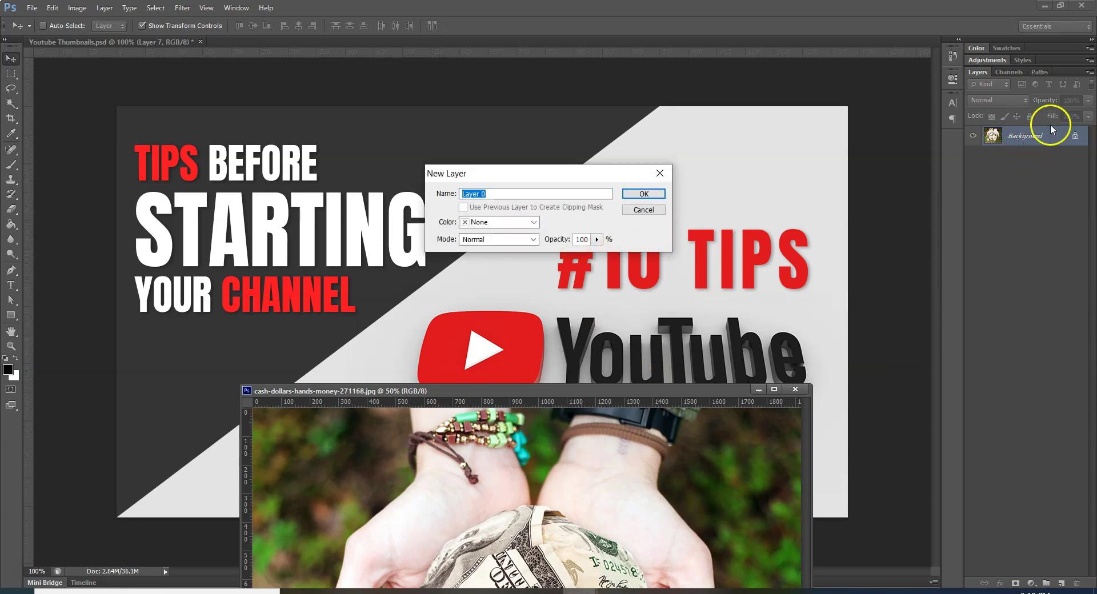
click(644, 194)
drag(1048, 143, 717, 193)
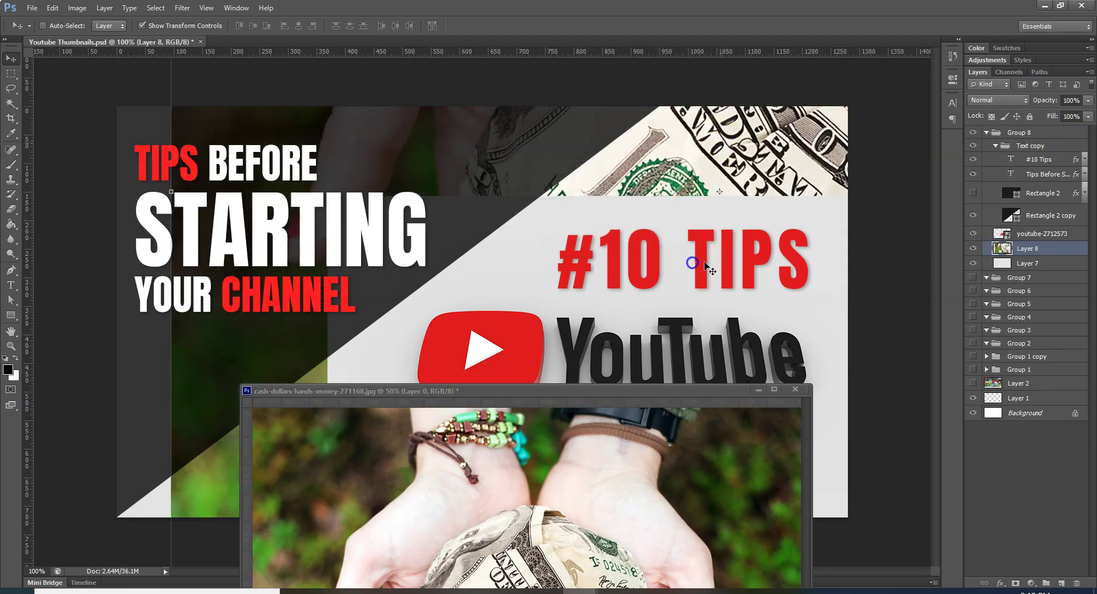
click(757, 390)
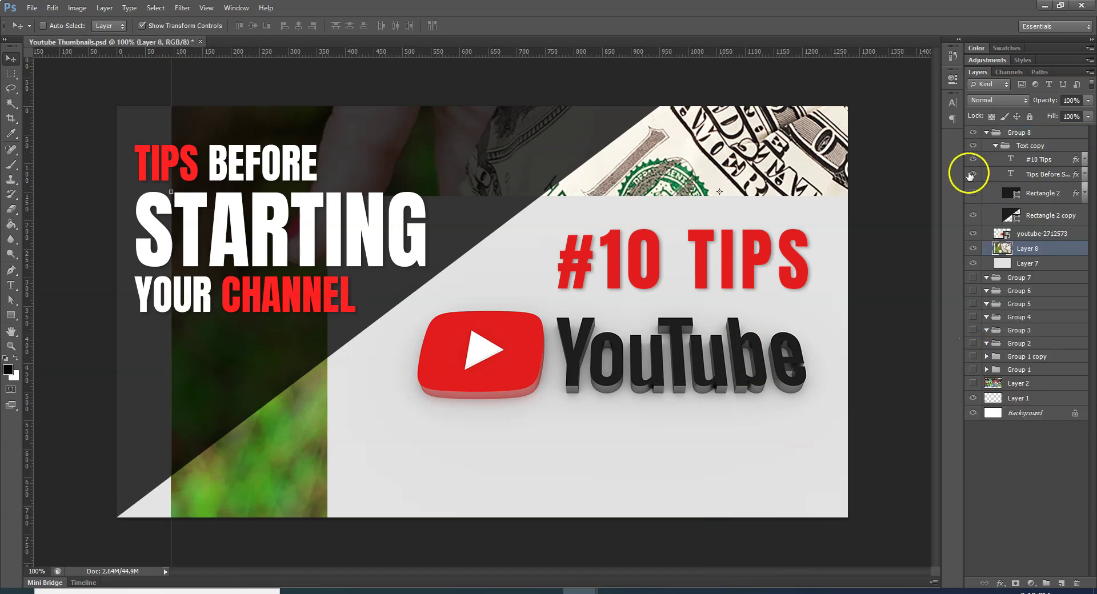
click(974, 234)
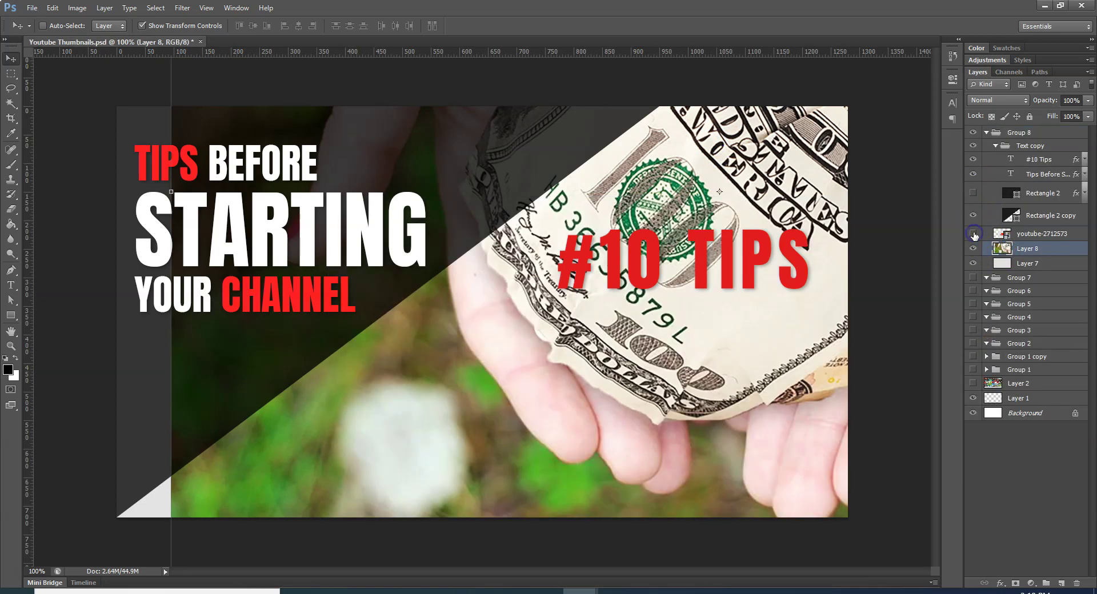
drag(759, 388, 748, 456)
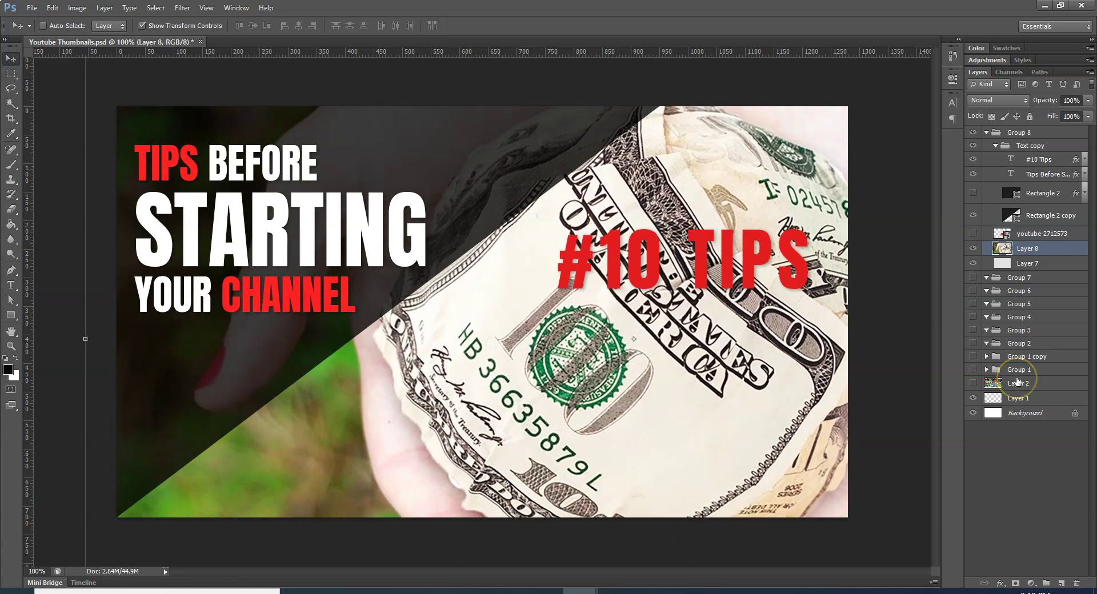
Step: Scale Layer 8 to about 85%, apply the transform, and move the bill to the right side
key(ctrl+minus)
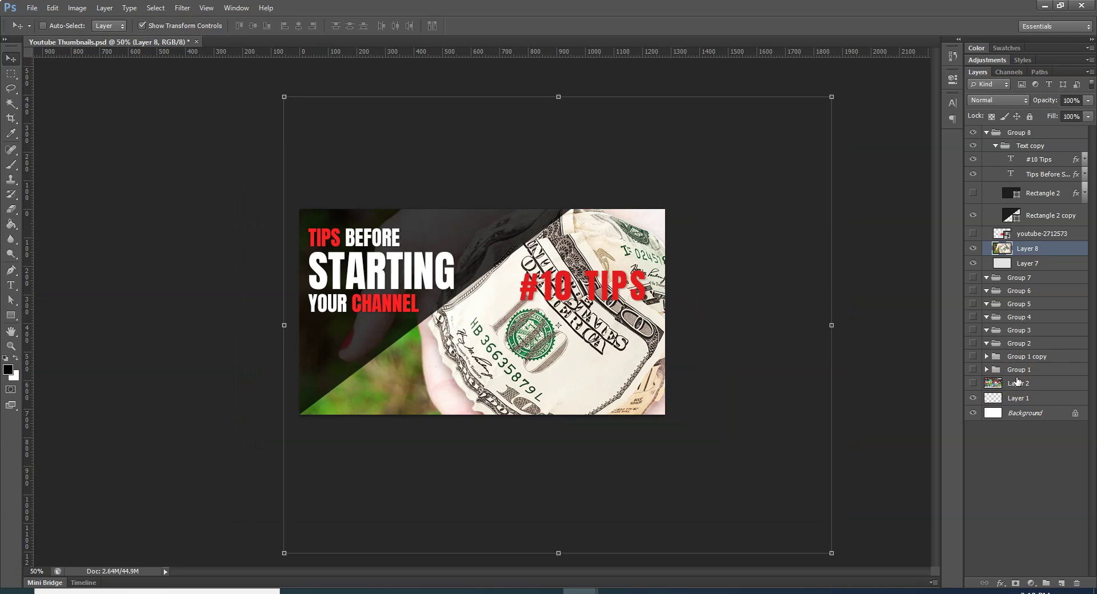
drag(831, 554, 742, 499)
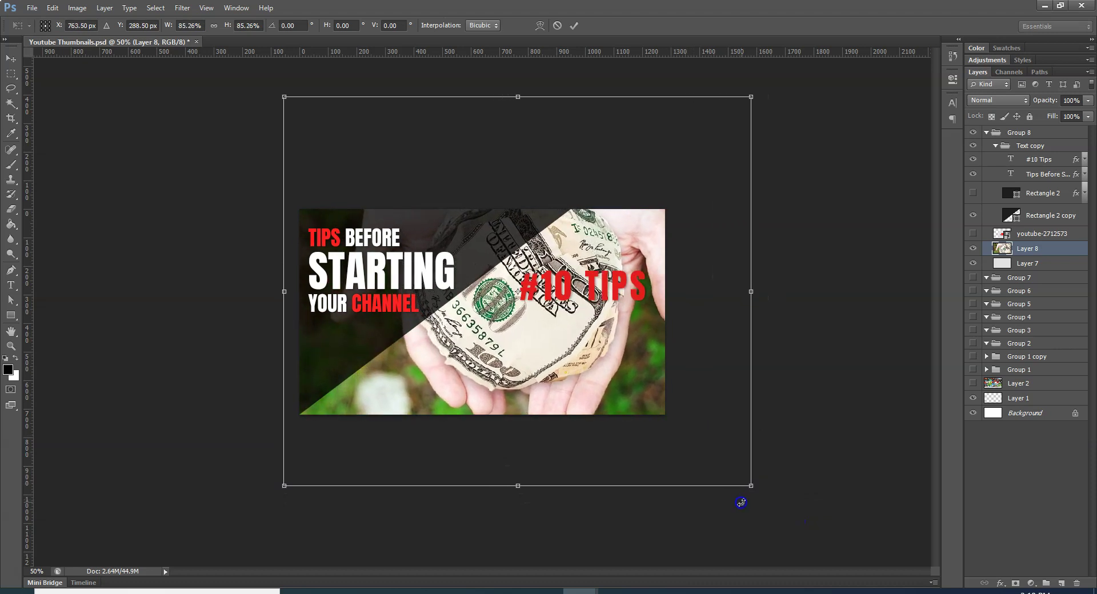
click(11, 58)
click(488, 232)
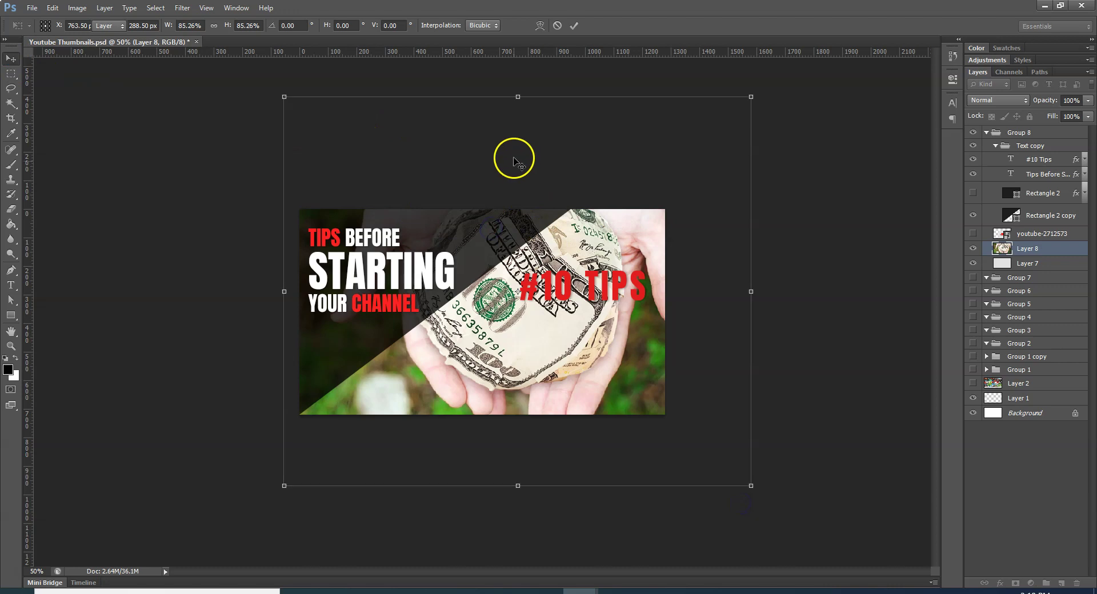
drag(531, 168, 523, 174)
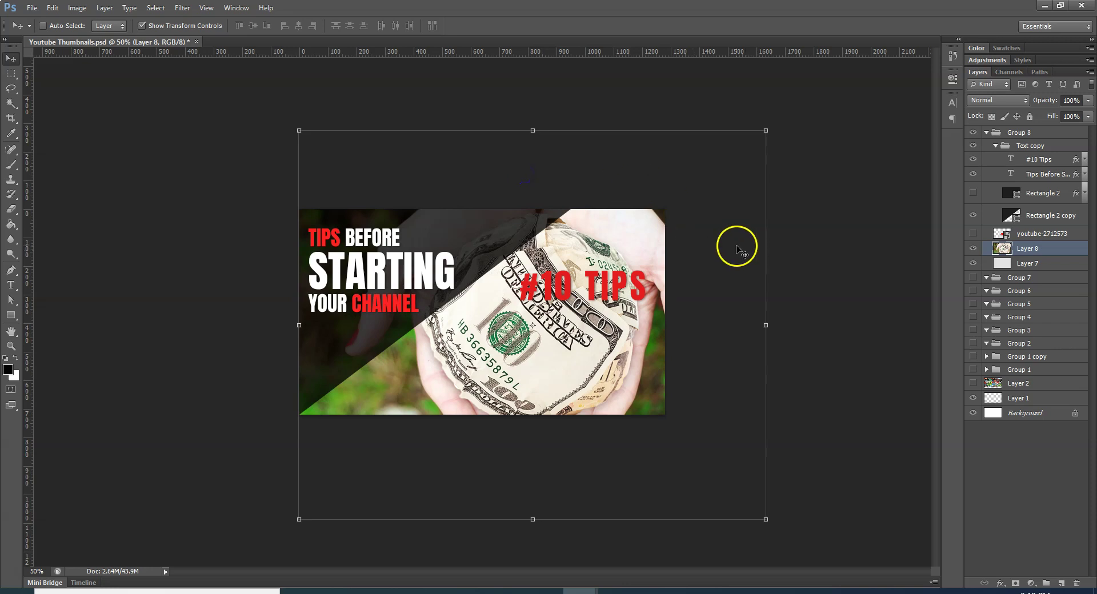
mouse_move(695, 249)
mouse_down()
mouse_move(709, 279)
mouse_move(710, 249)
mouse_up()
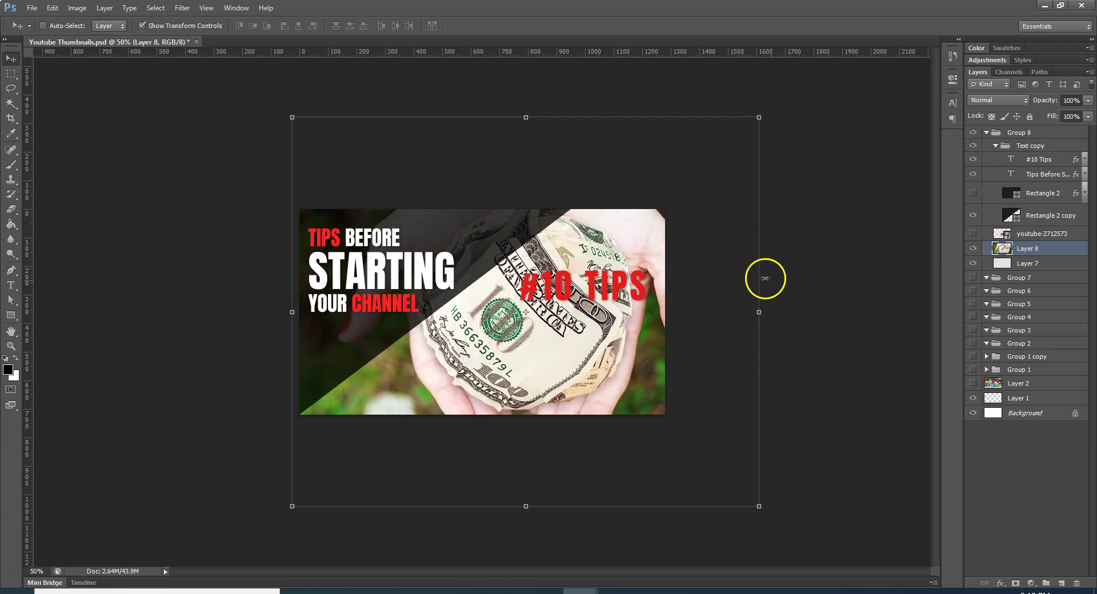
Step: Hide the red '#10 TIPS' text layer
ctrl+click(562, 284)
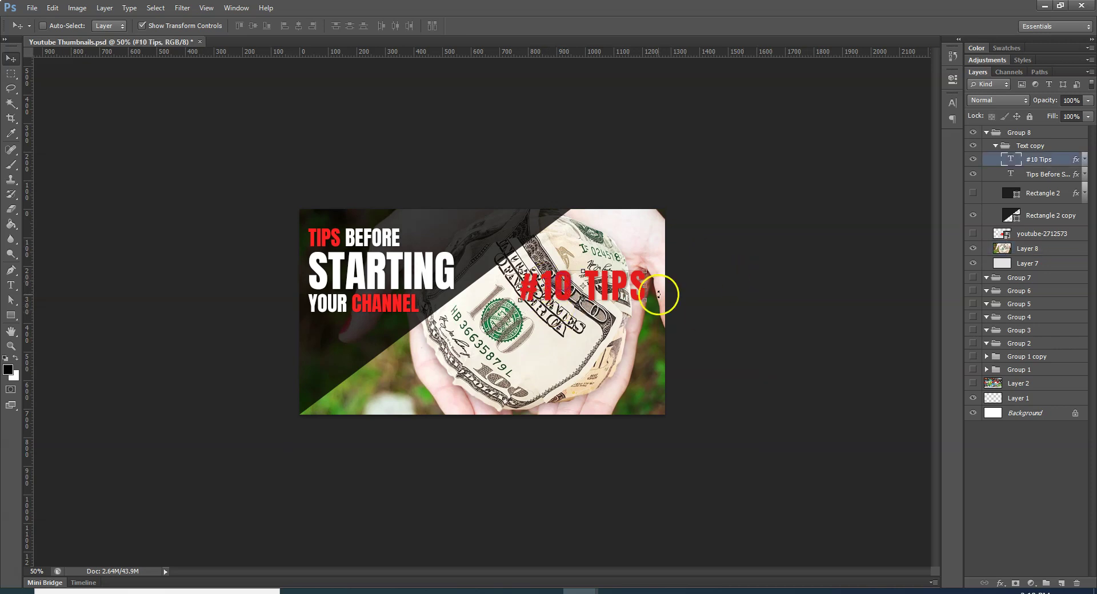
click(973, 160)
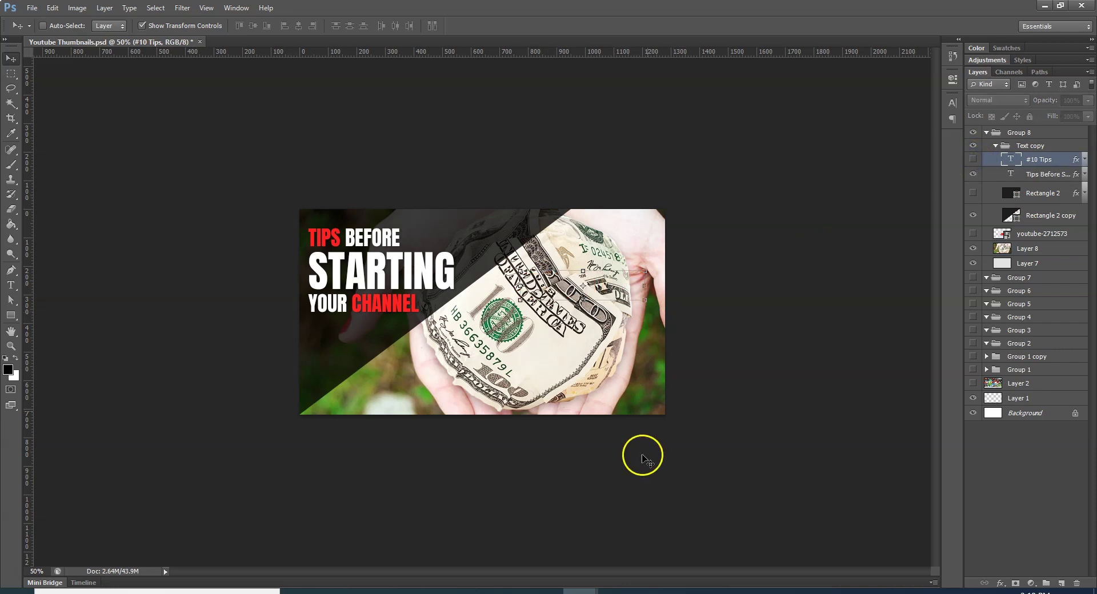
ctrl+click(752, 279)
ctrl+click(343, 239)
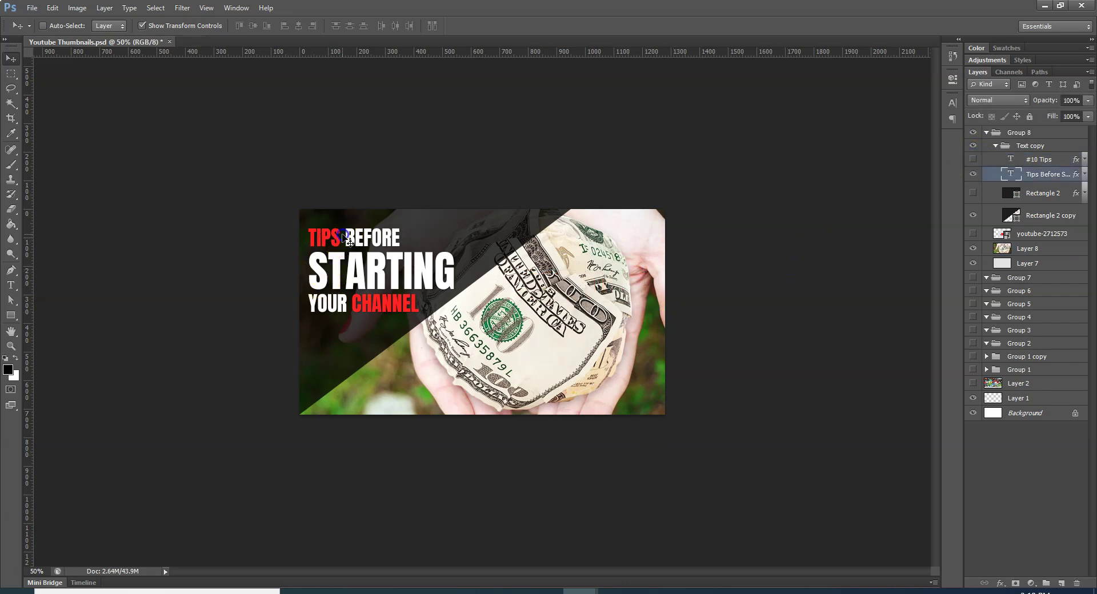
Step: Retype the headline lines as 'HOW TO MAKE', 'THUMBNAIL' and 'FOR YOUR VIDEO'
click(1013, 174)
double_click(1012, 175)
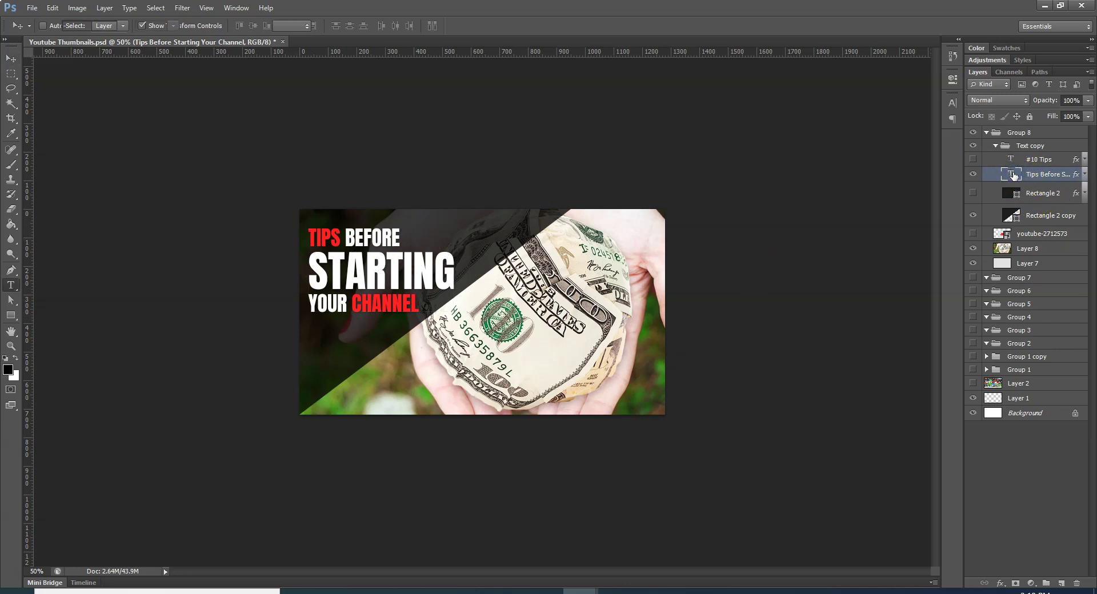
click(402, 232)
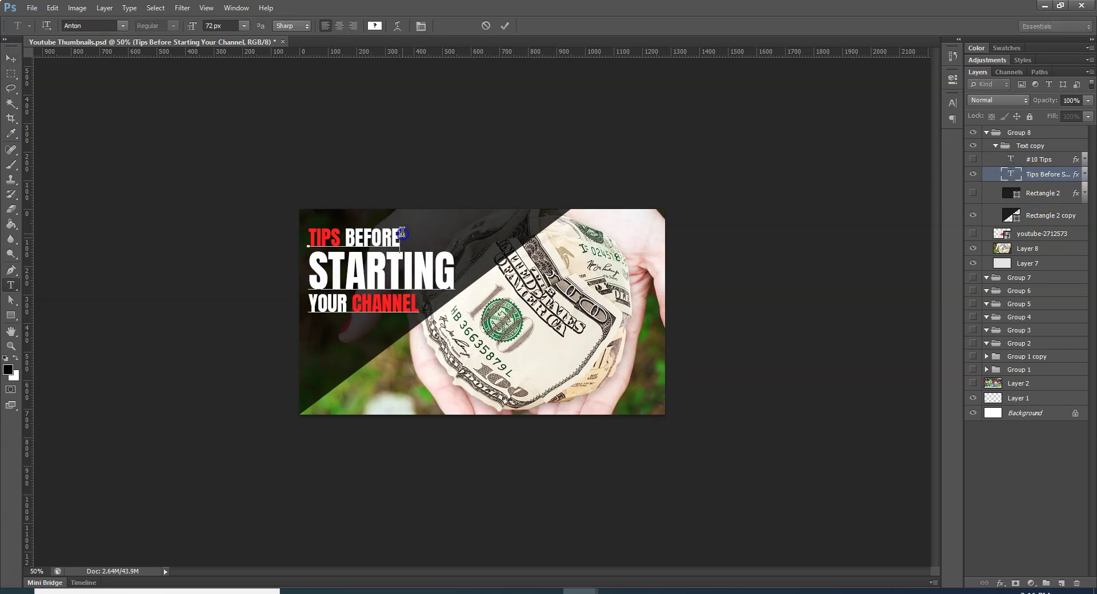
drag(401, 232, 287, 233)
text(HOW TO)
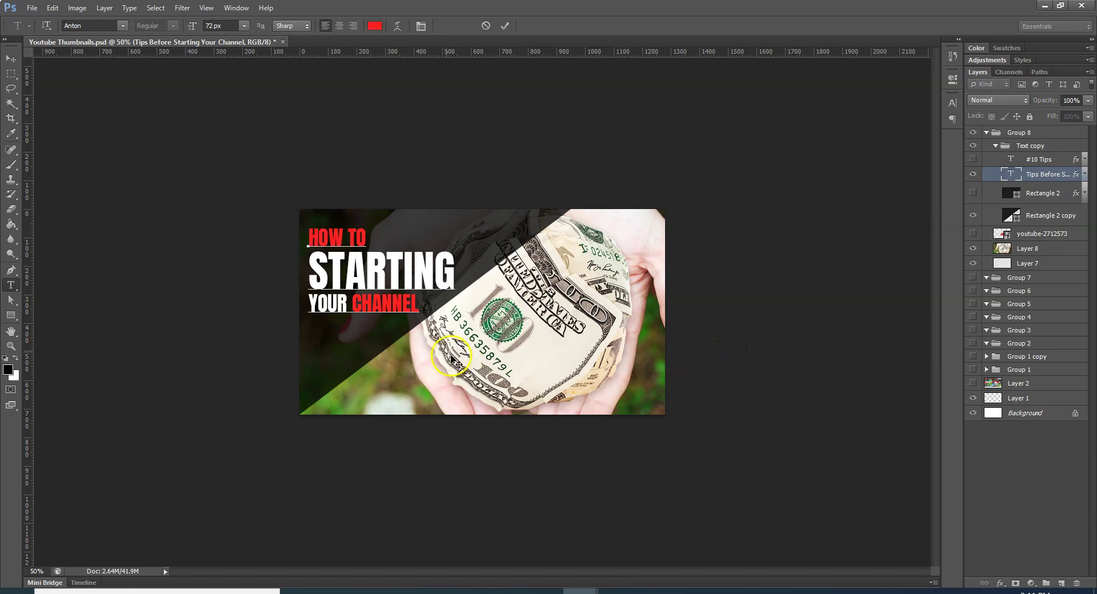
click(309, 277)
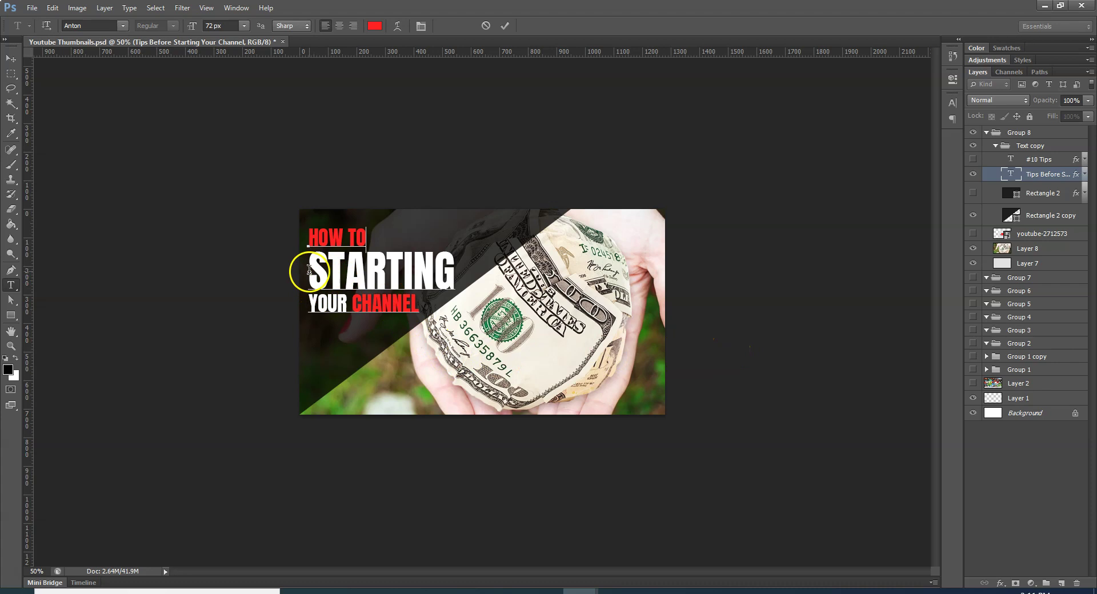
drag(309, 277, 467, 274)
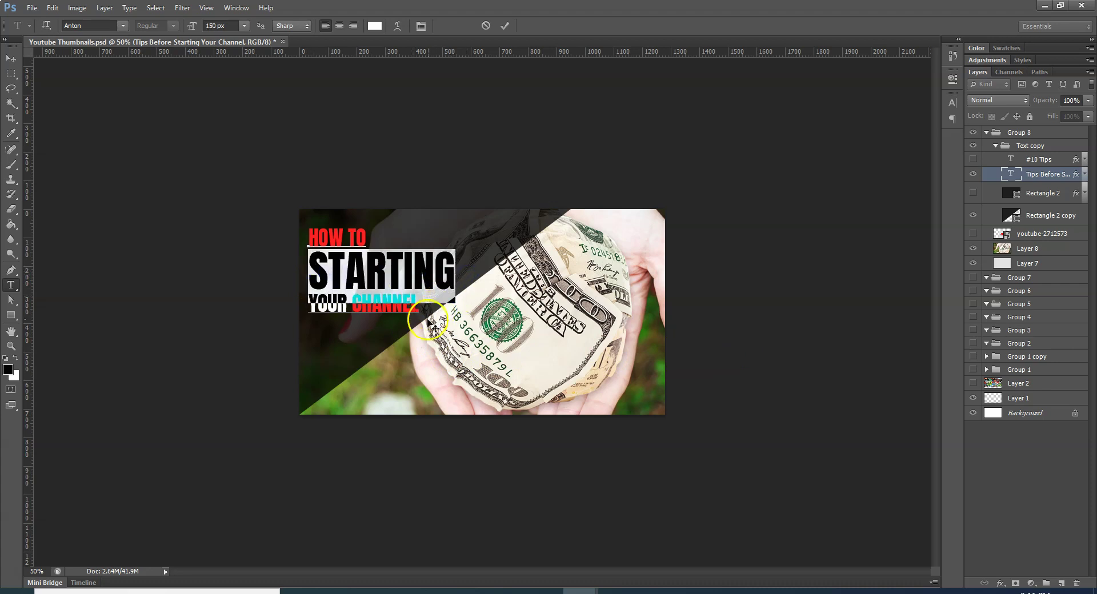
click(312, 268)
click(385, 240)
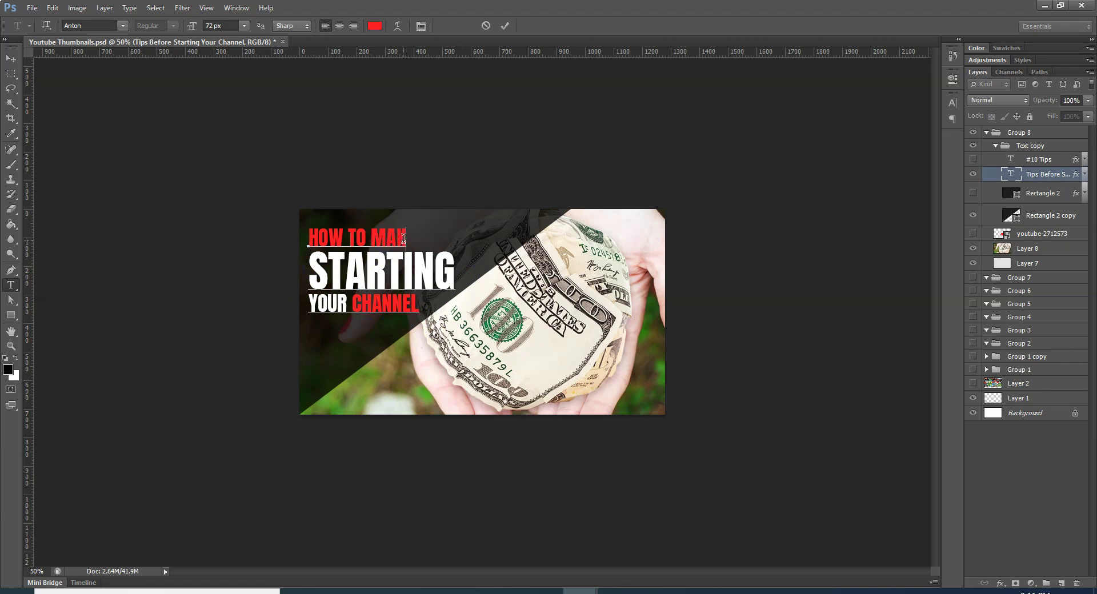
drag(306, 258, 471, 269)
text(TH)
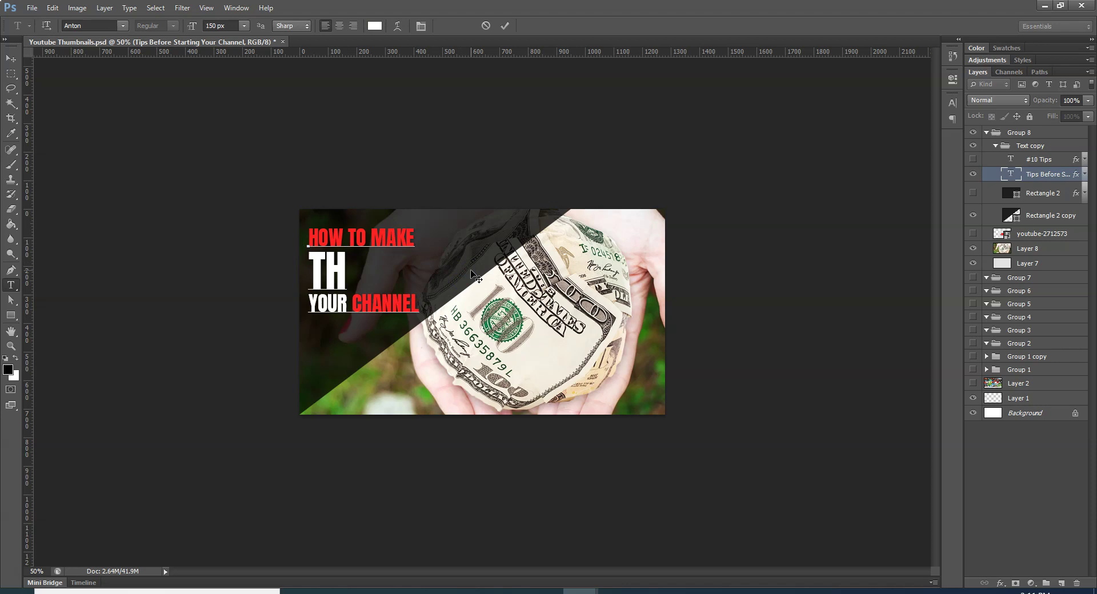
text(UMBNAI)
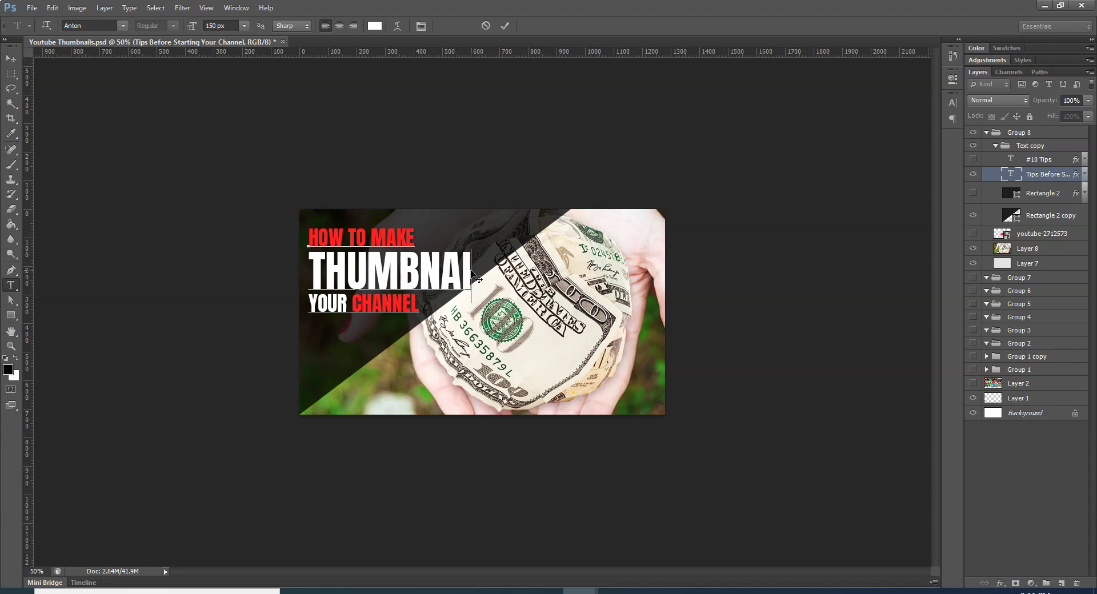
text(L)
drag(433, 308, 302, 308)
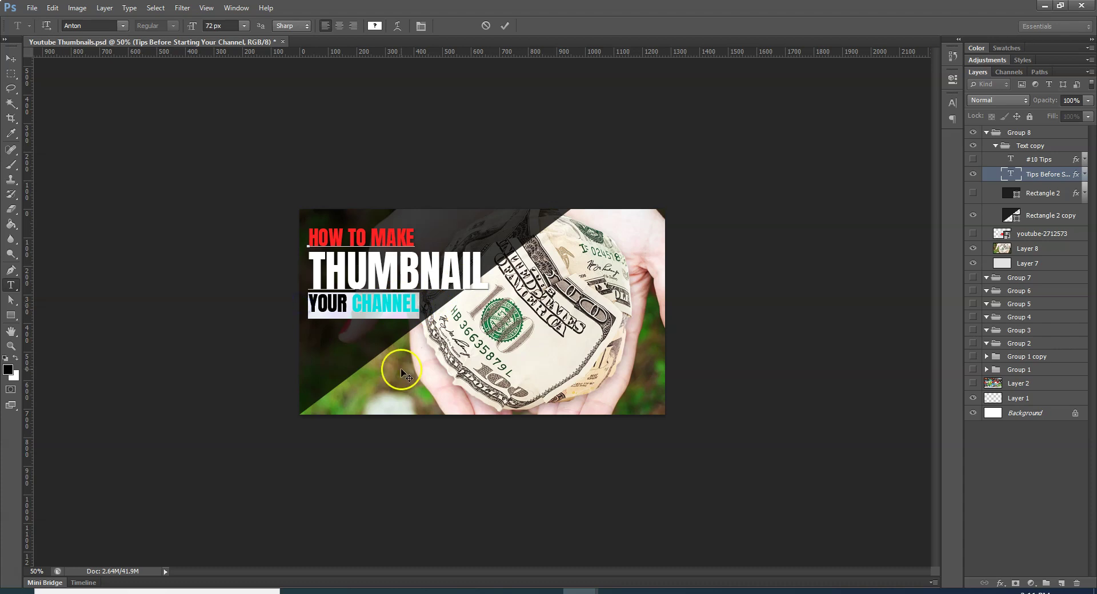
text(FOR Y)
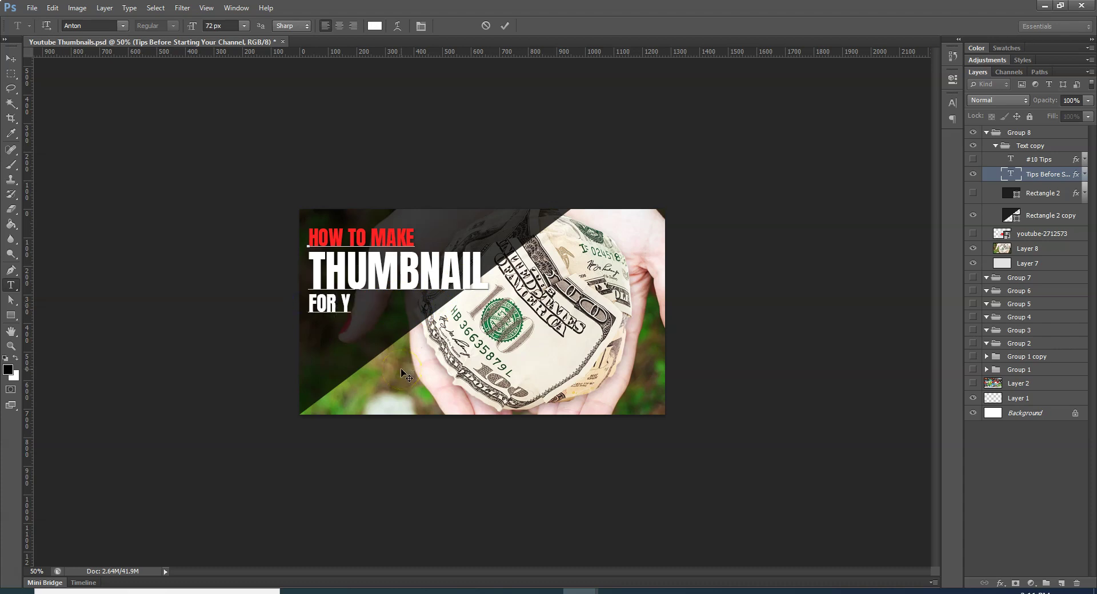
text(OUR VIDEO)
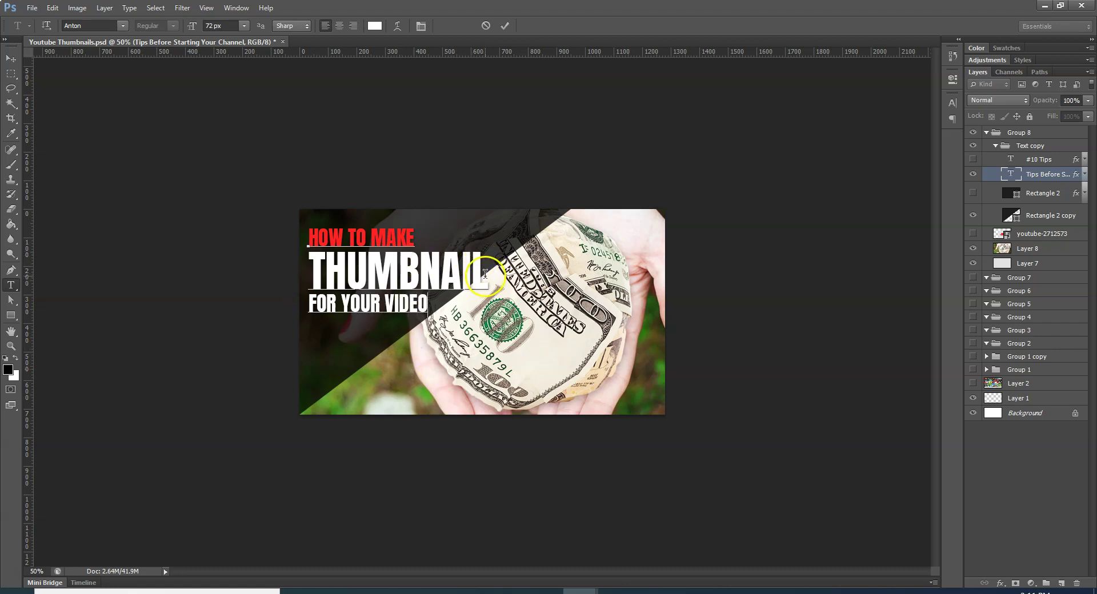
Step: Set the THUMBNAIL line's font size to 130 px and commit the text
drag(489, 272, 297, 269)
click(226, 26)
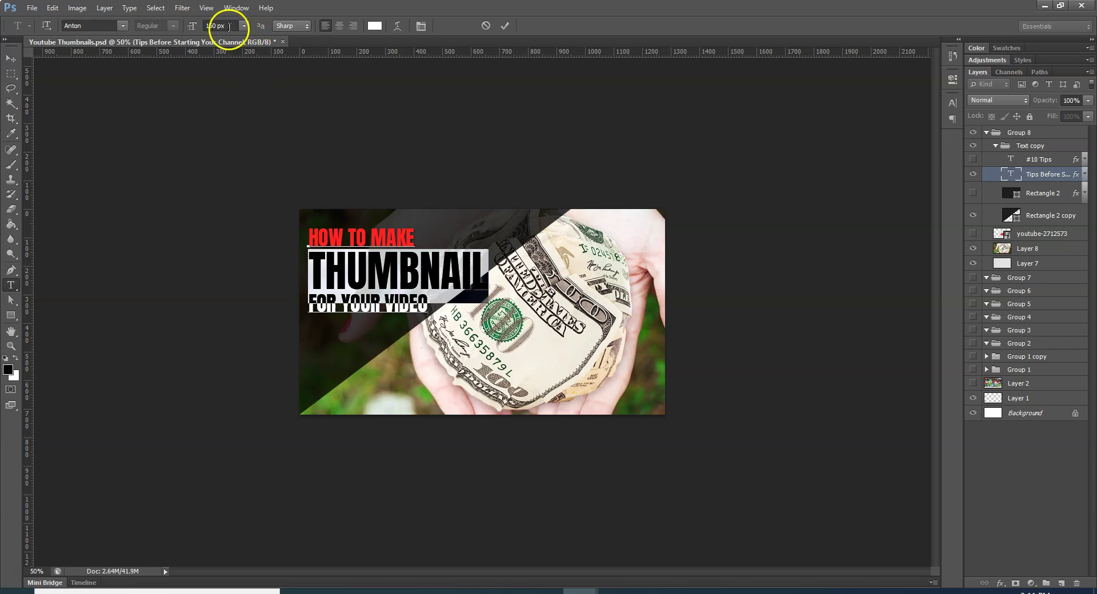
text(1)
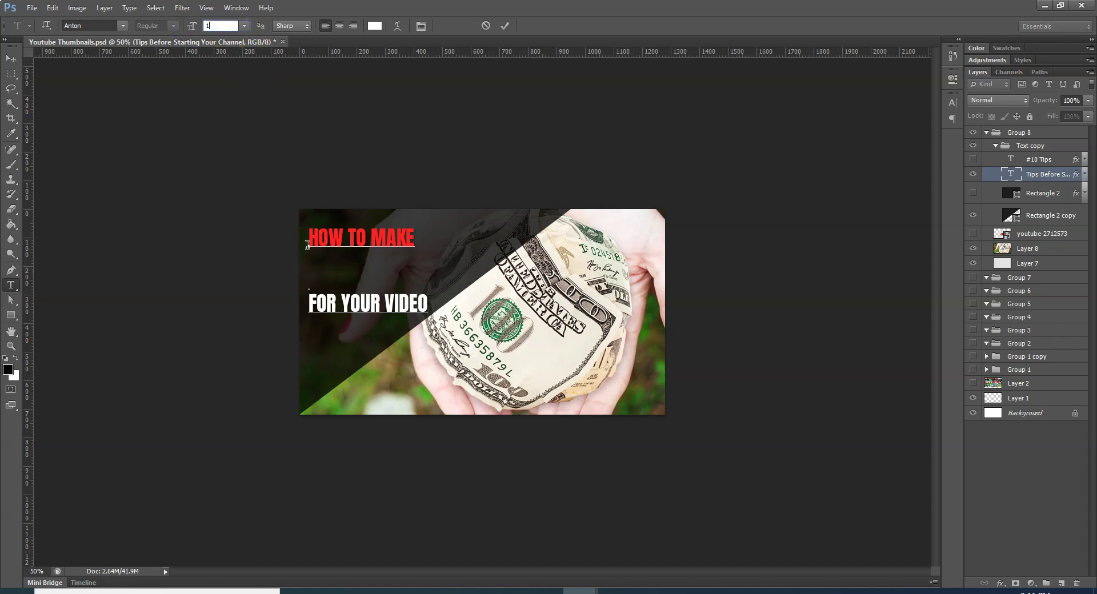
text(40)
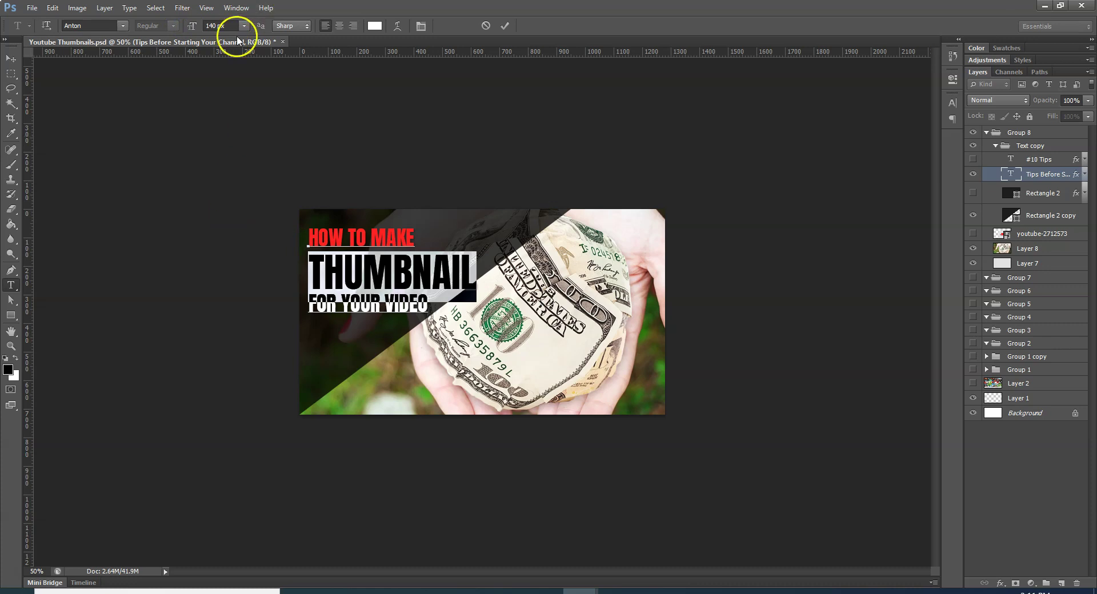
click(228, 26)
text(130)
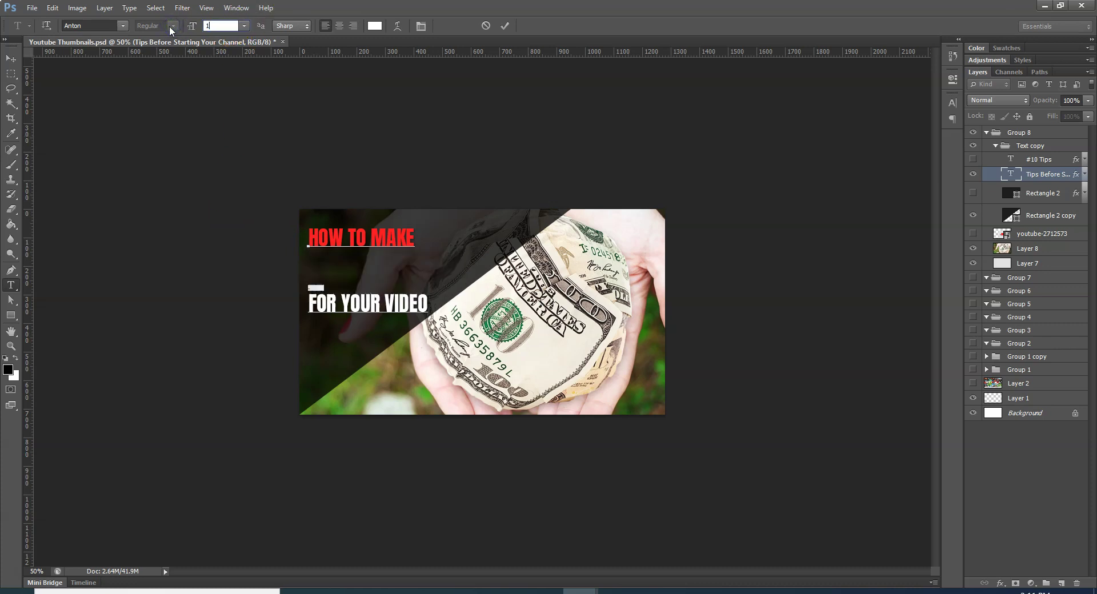
key(Return)
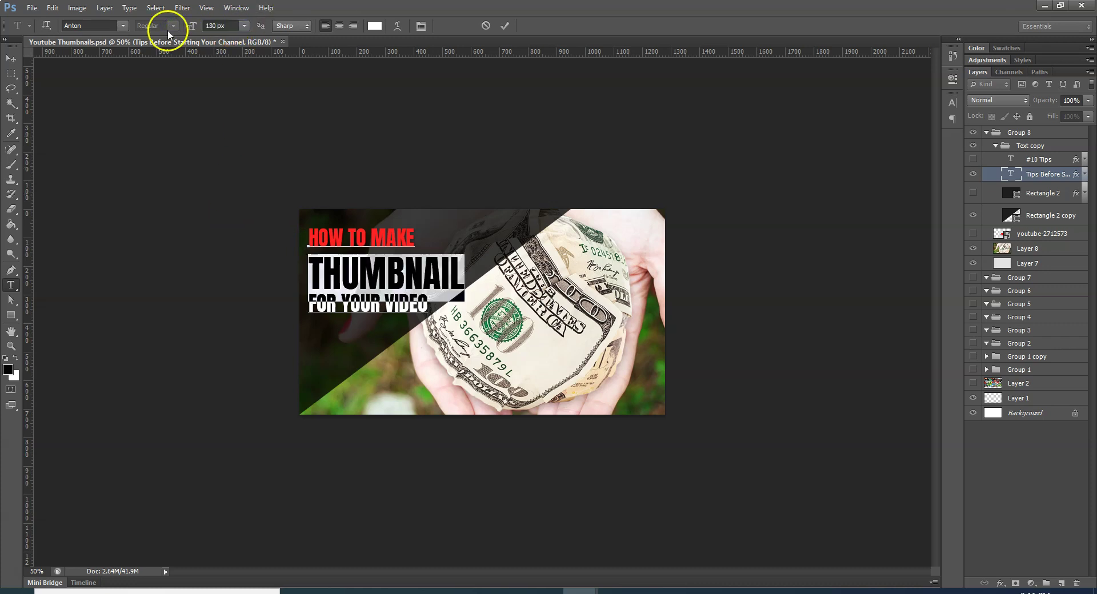
click(11, 58)
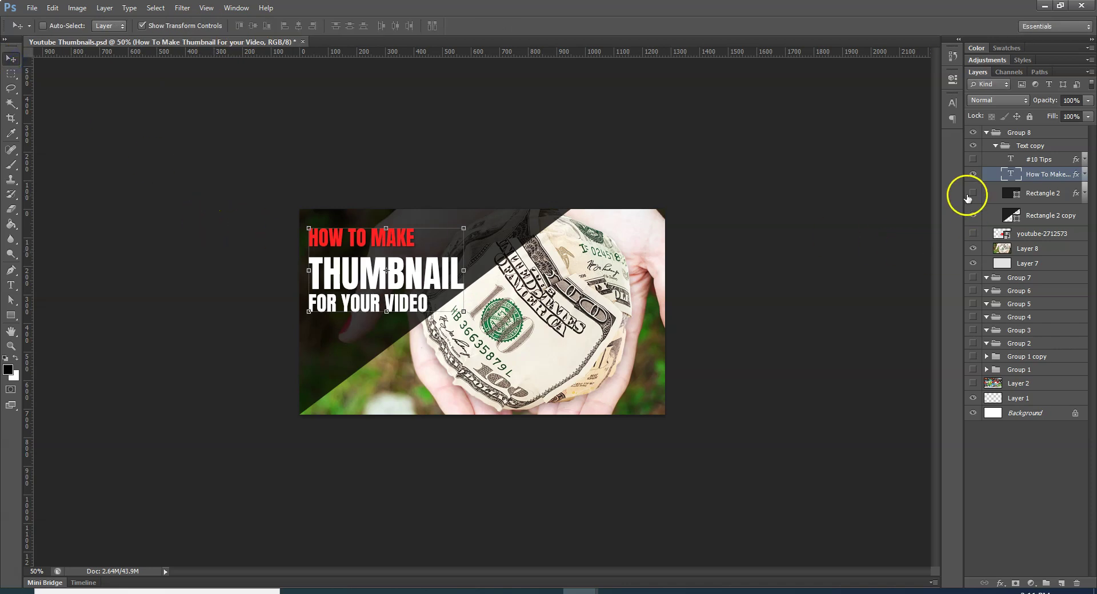
Step: Reduce the headline's leading from 150 px to 130 px in the Character panel
key(ctrl+plus)
key(ctrl+plus)
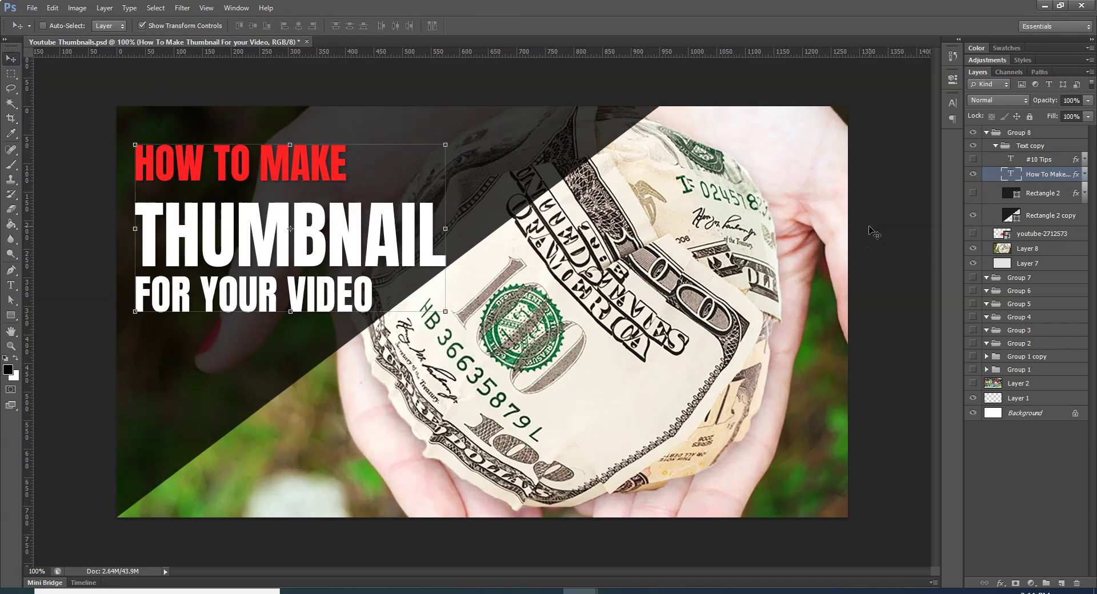
double_click(1012, 174)
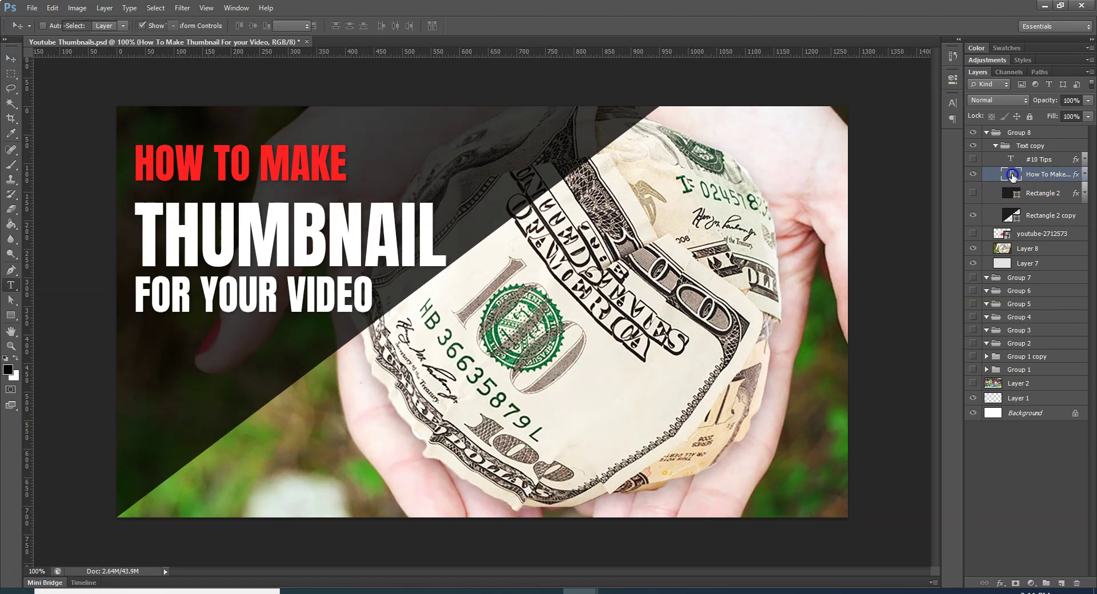
click(952, 103)
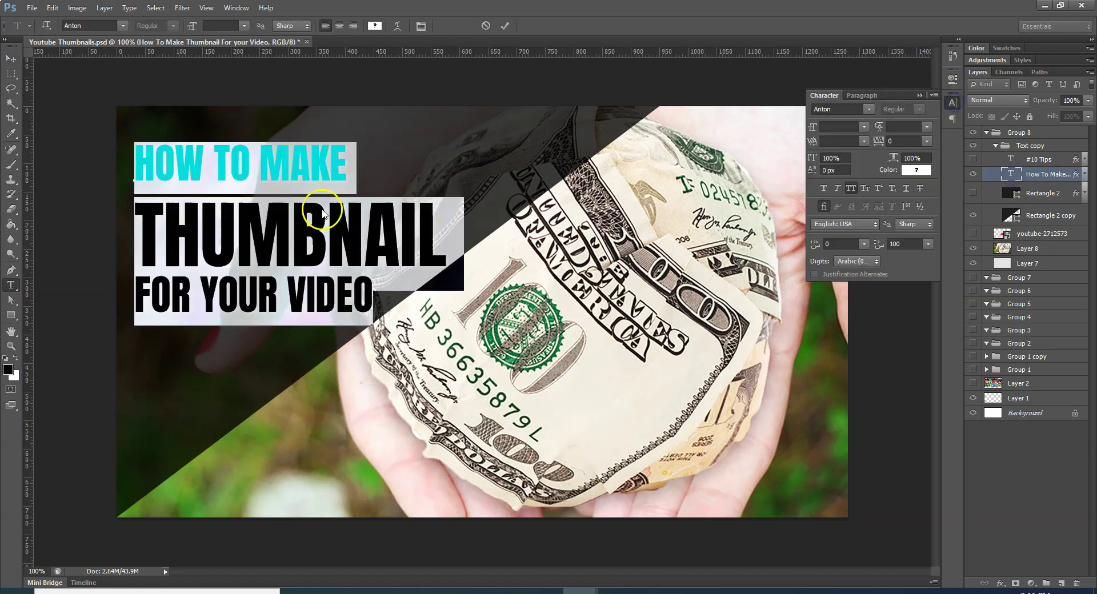
click(258, 192)
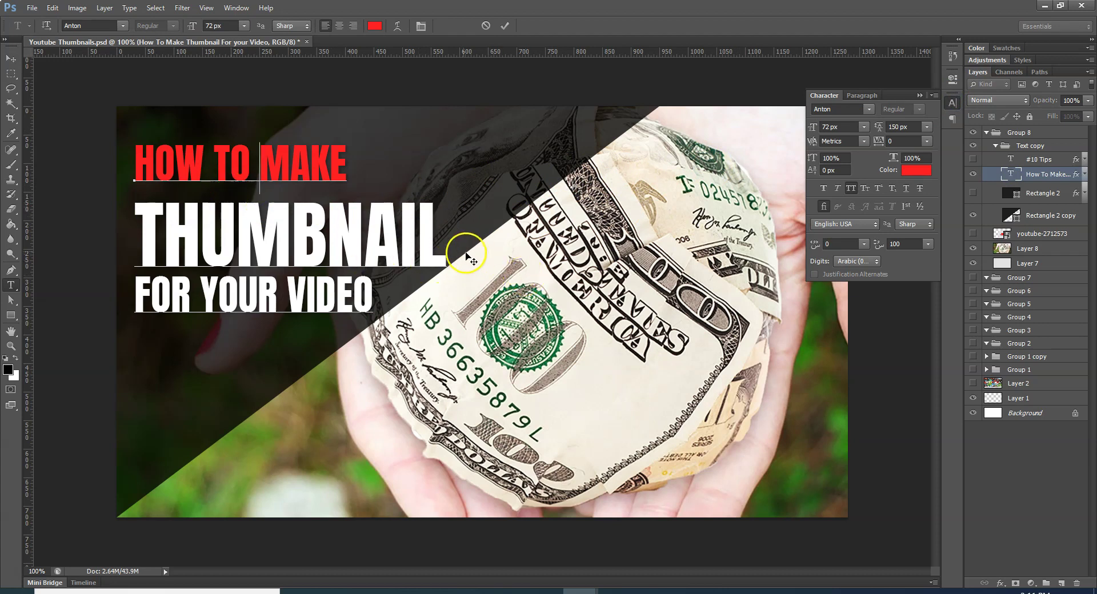
drag(447, 251, 132, 217)
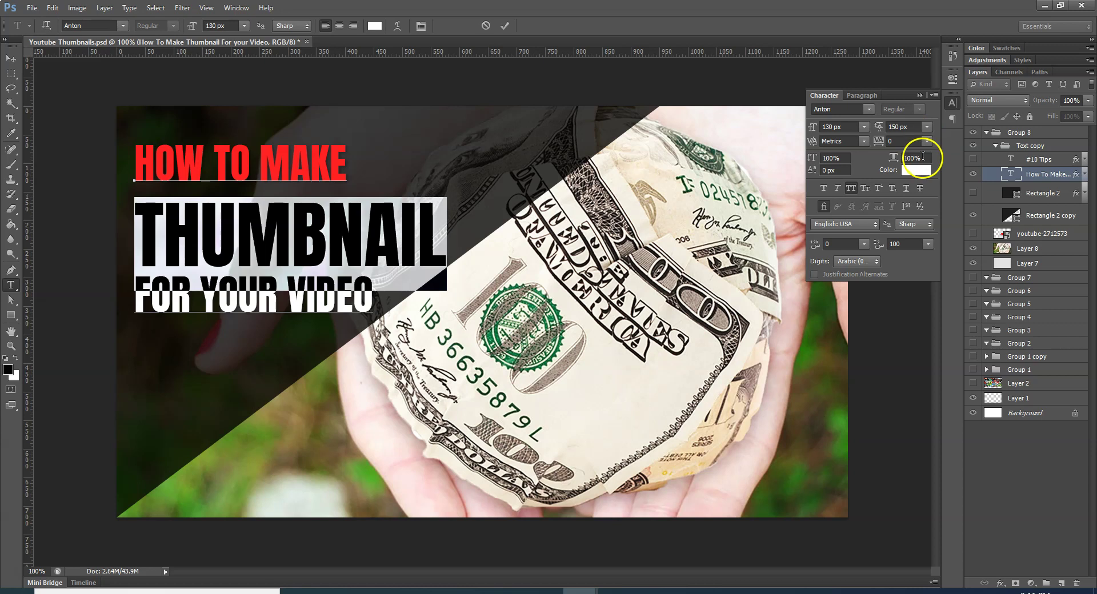
click(926, 127)
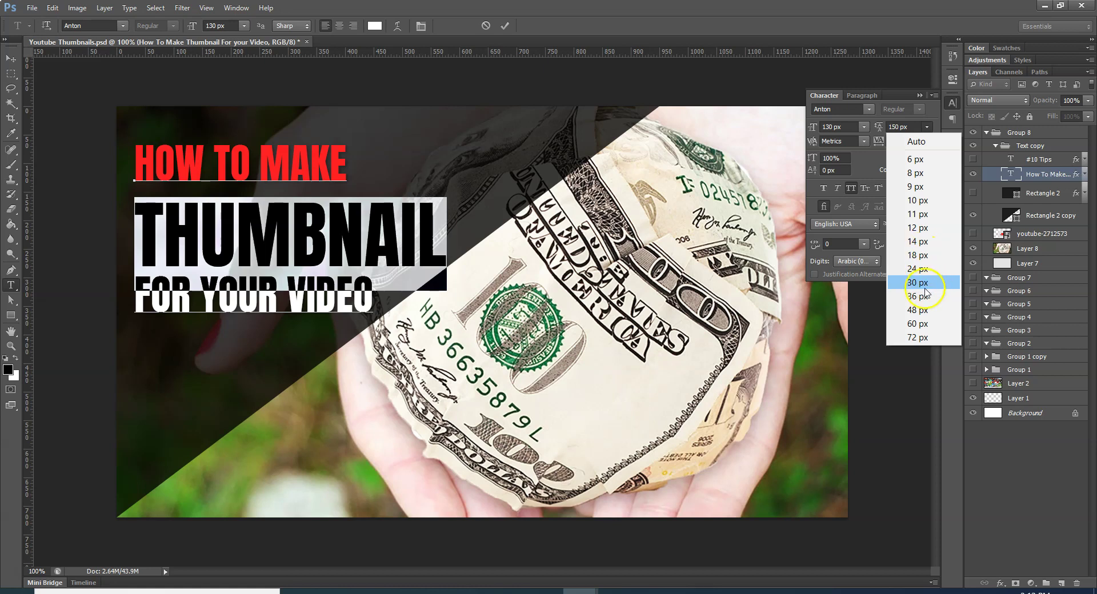
click(911, 126)
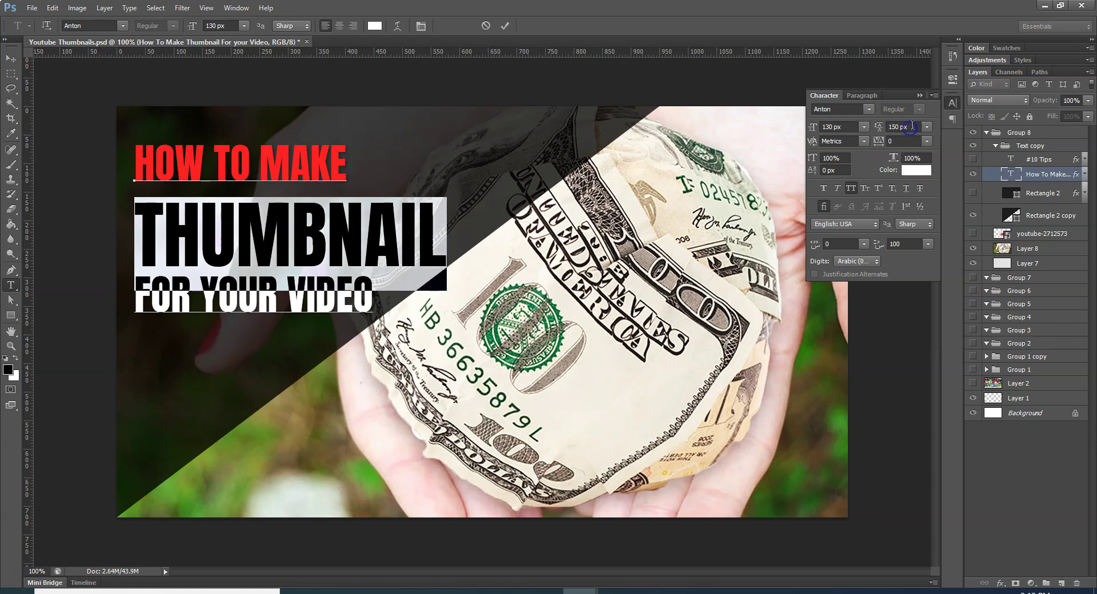
click(883, 128)
key(shift+Down)
key(shift+Down)
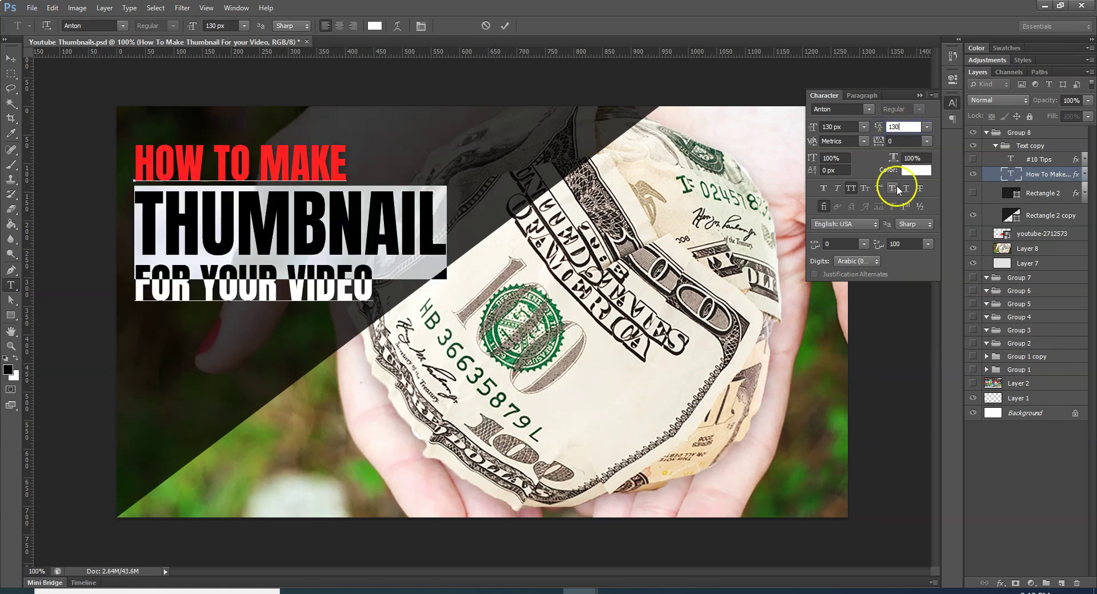
click(918, 97)
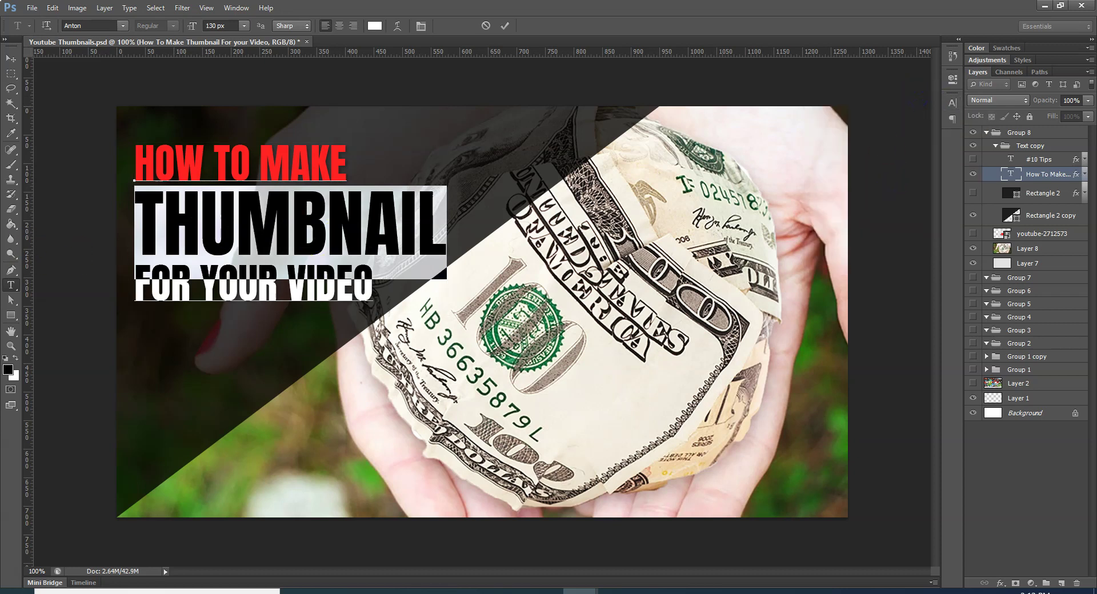
click(11, 59)
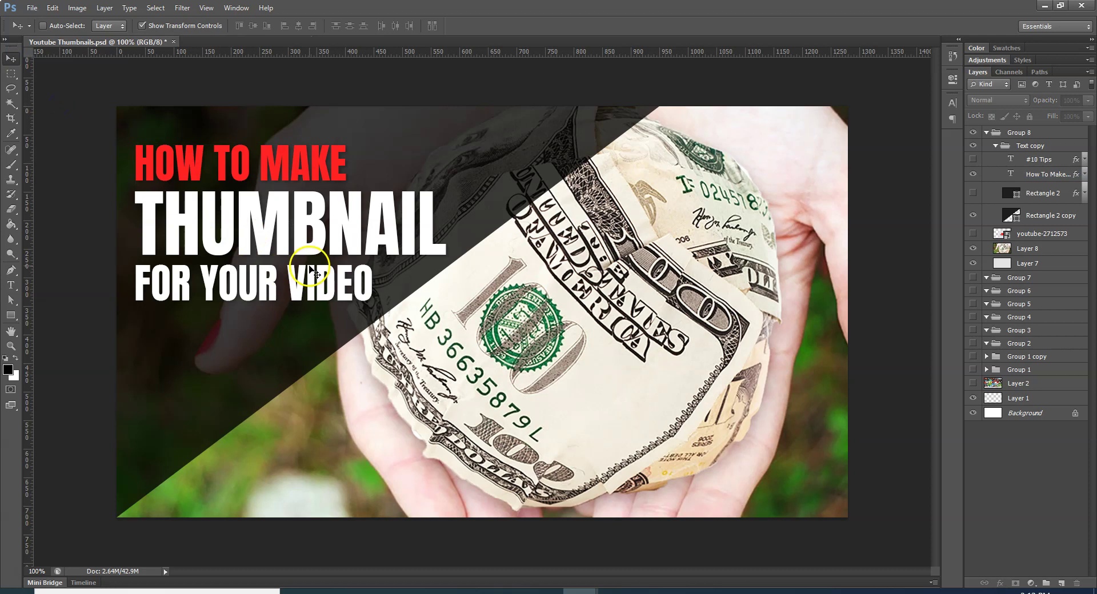
Step: Nudge the headline text block left and up, then reselect its HOW TO MAKE line for editing
ctrl+click(348, 222)
key(Left)
key(Left)
key(Left)
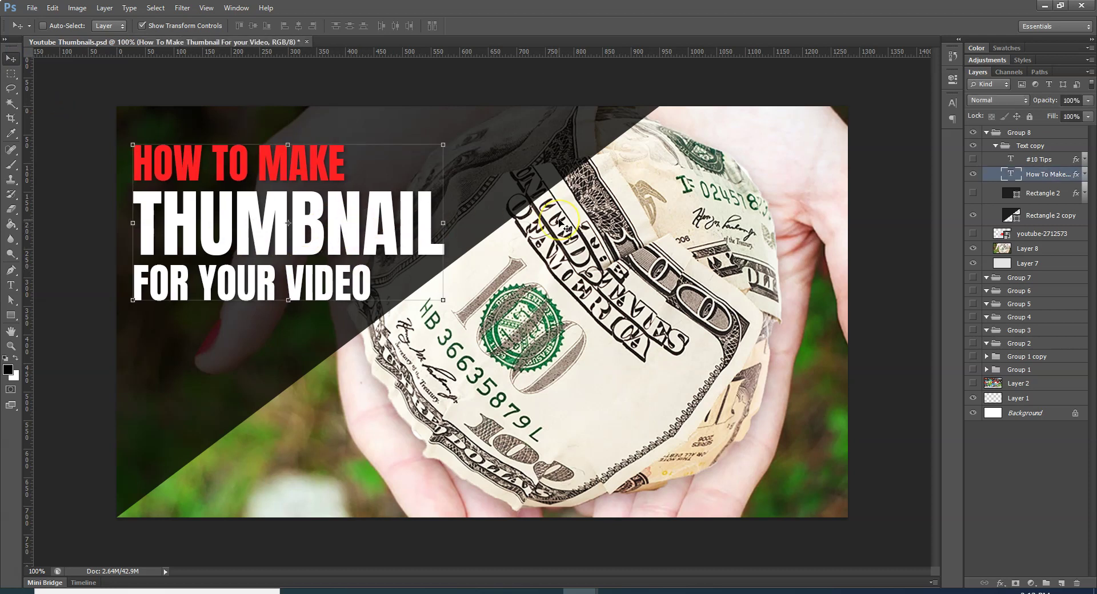
key(Left)
key(Left)
key(Left)
key(Left)
key(Left)
key(Left)
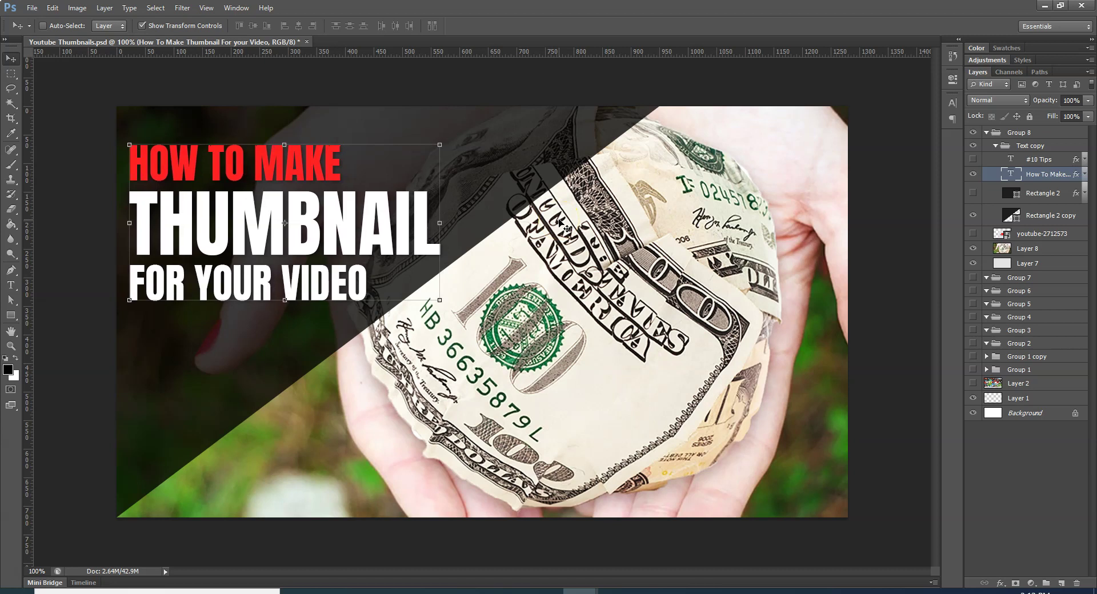
key(Up)
key(Up)
key(Up)
key(Up)
key(Up)
key(Up)
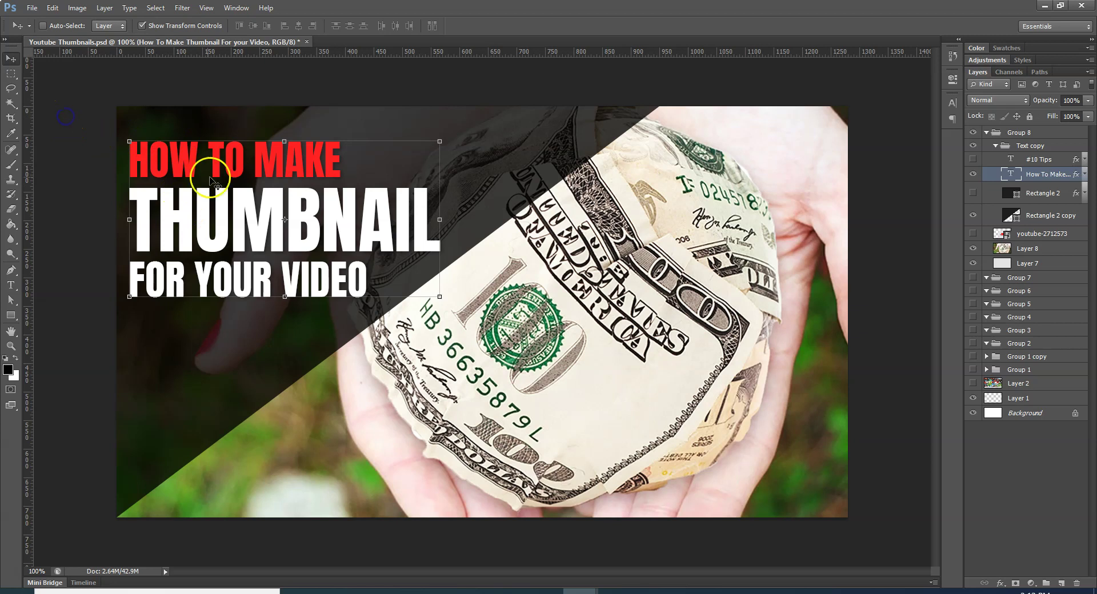
click(1012, 175)
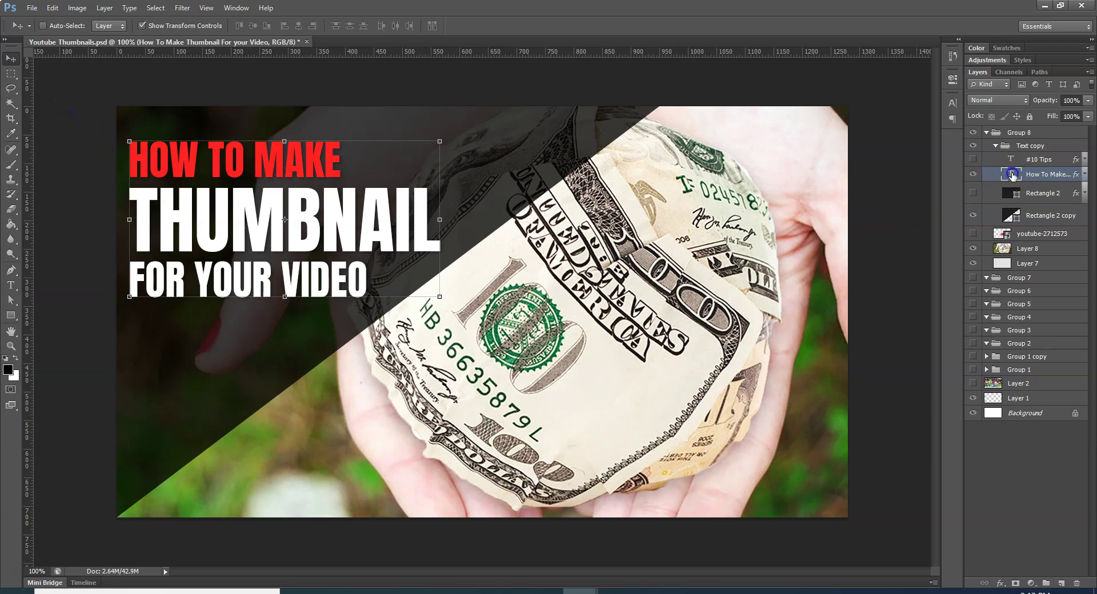
drag(366, 161, 100, 145)
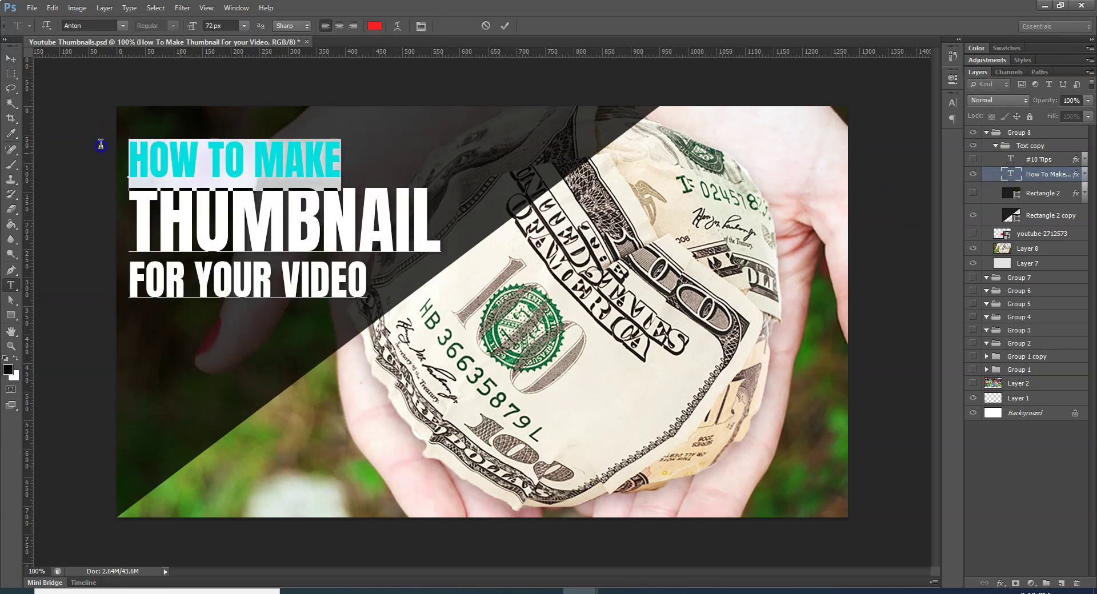
Step: Color the HOW TO MAKE line with a green sampled from the photo
click(374, 25)
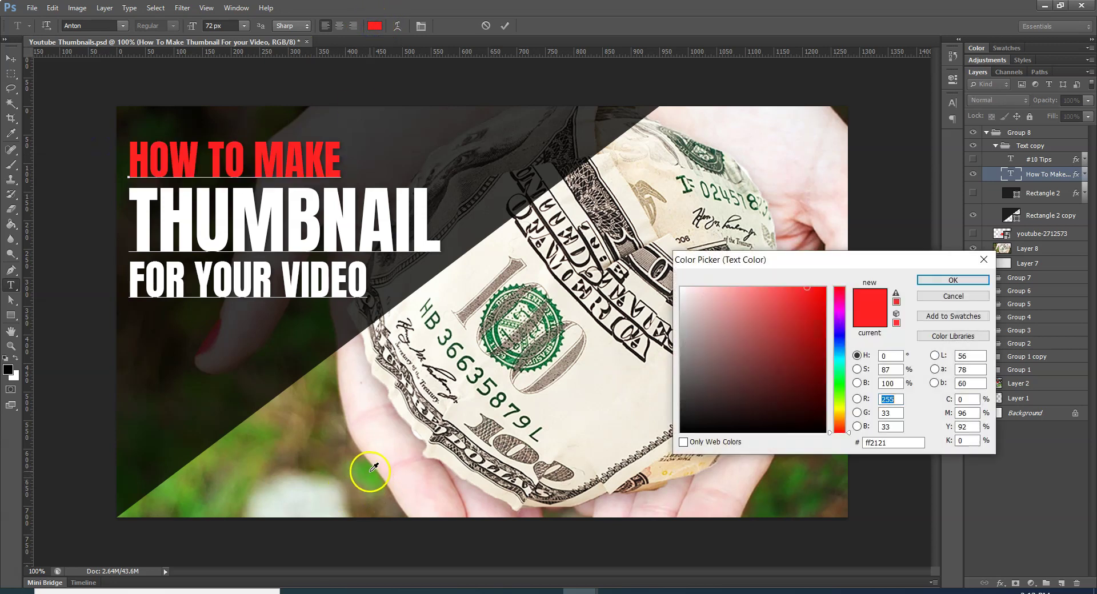
click(374, 468)
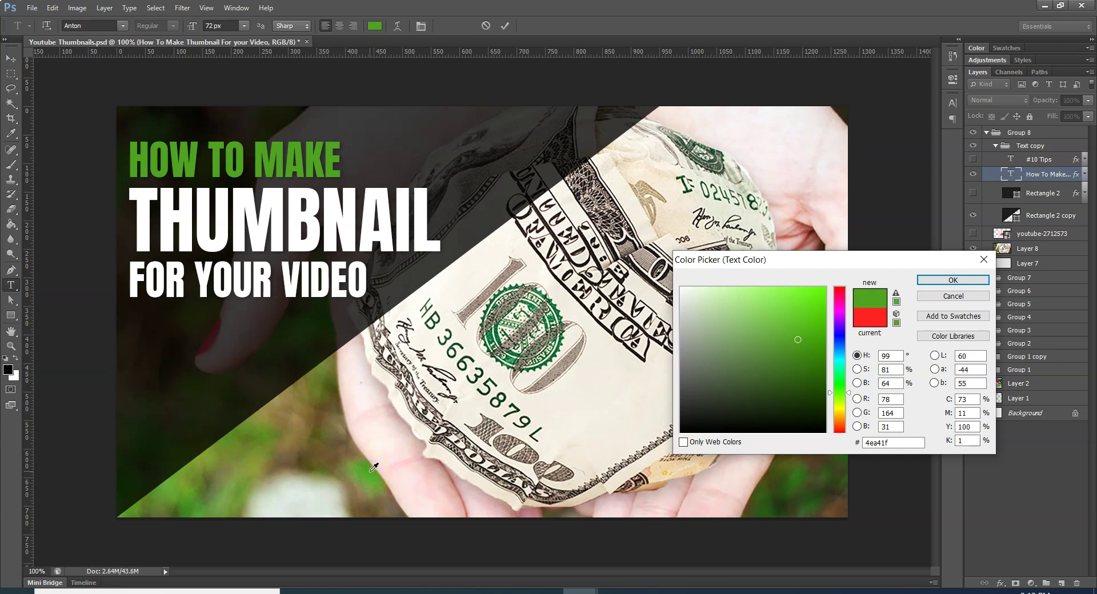
click(953, 280)
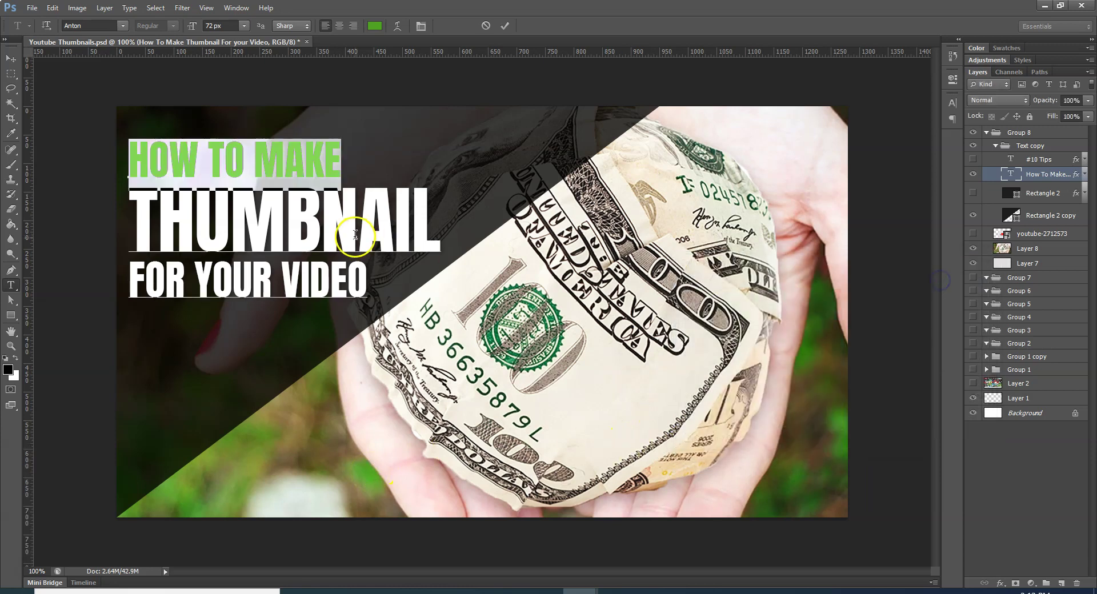
Step: Make the FOR YOUR VIDEO line a much brighter green
drag(371, 274, 130, 266)
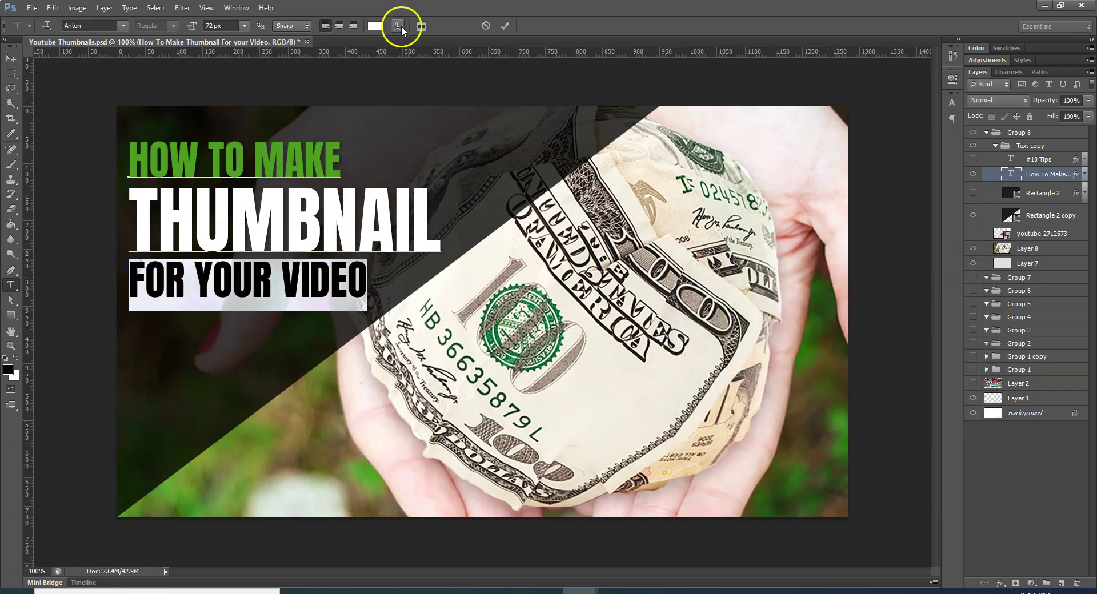
click(374, 26)
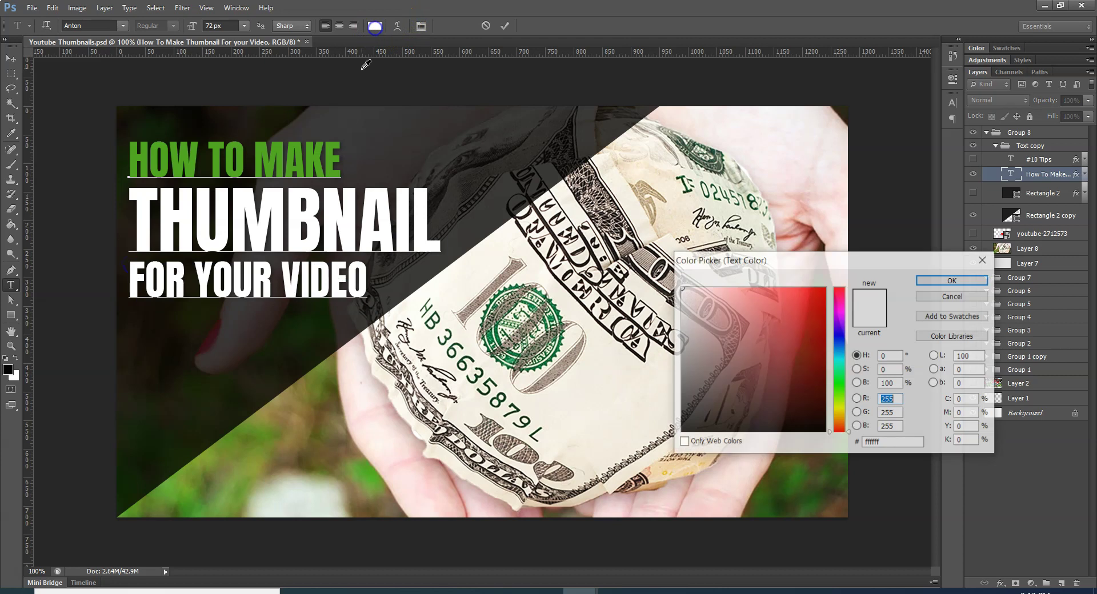
click(284, 142)
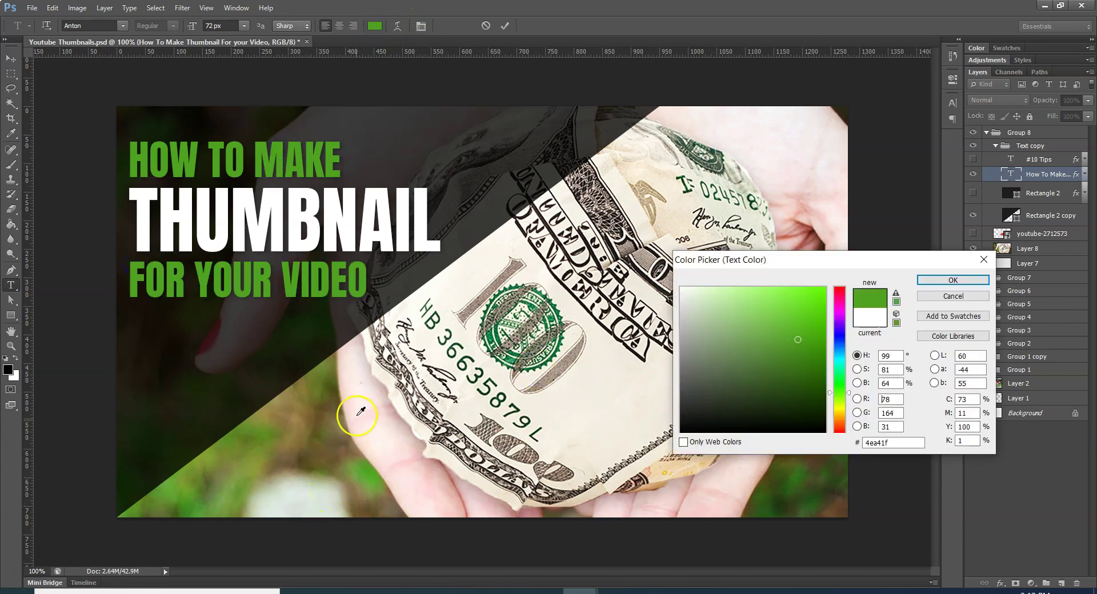
click(373, 480)
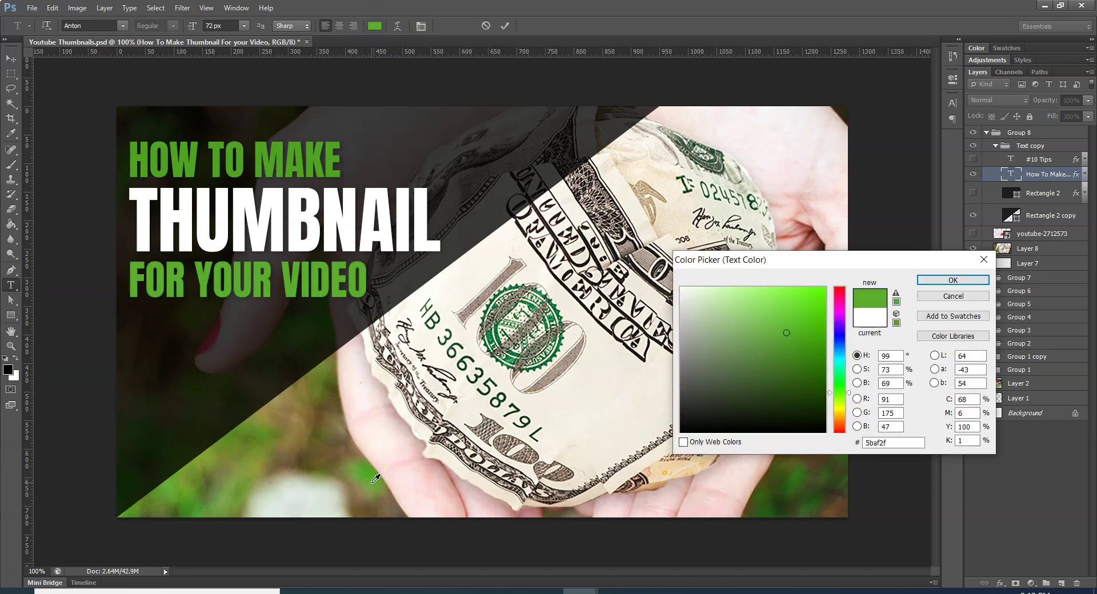
click(376, 487)
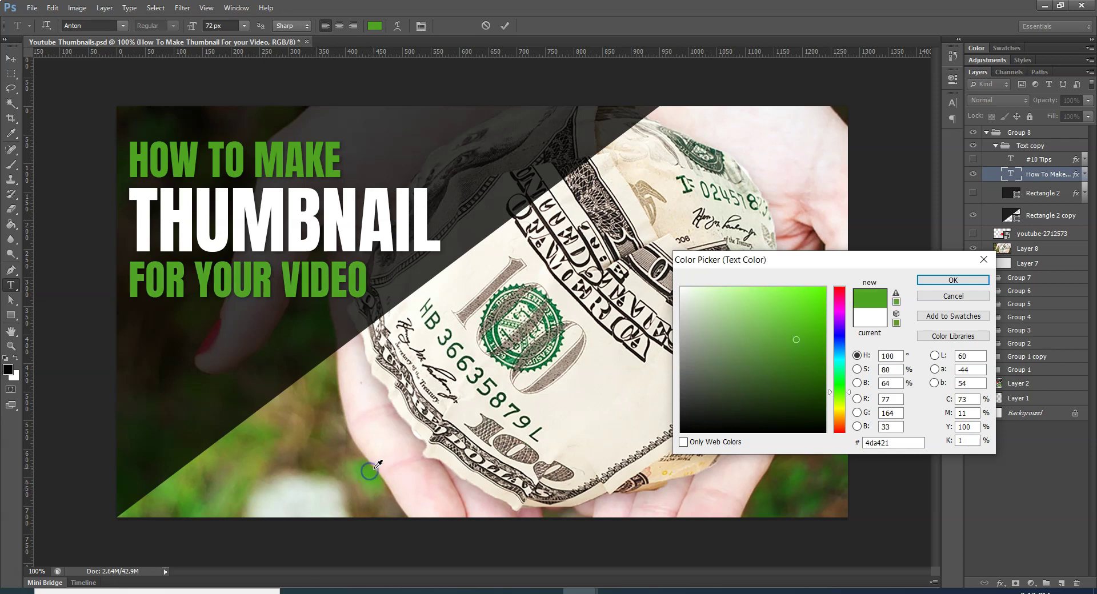
drag(781, 325, 812, 307)
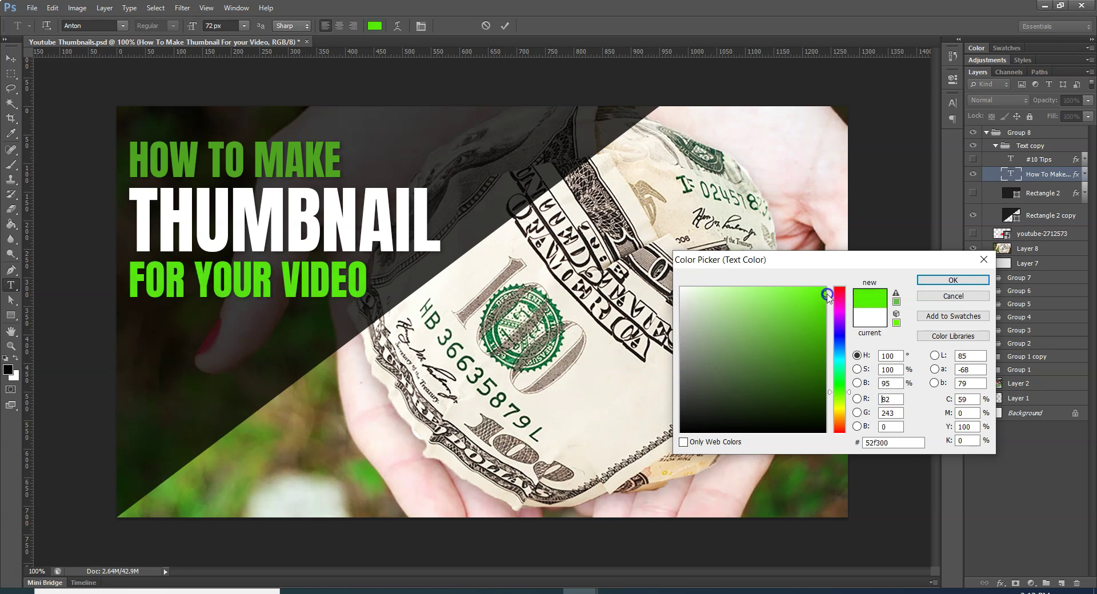
click(895, 443)
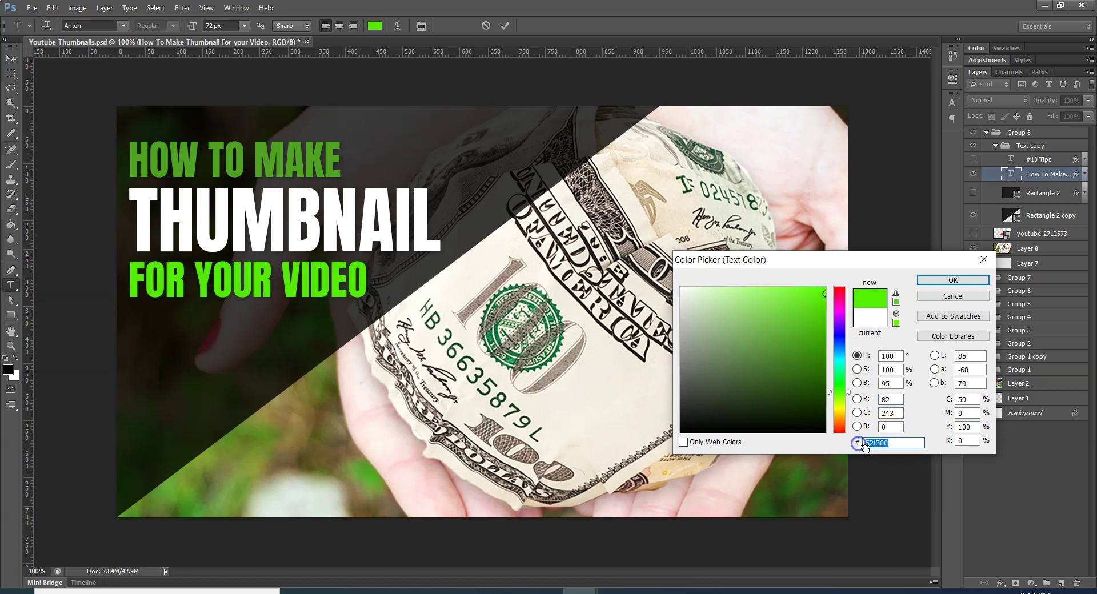
click(963, 281)
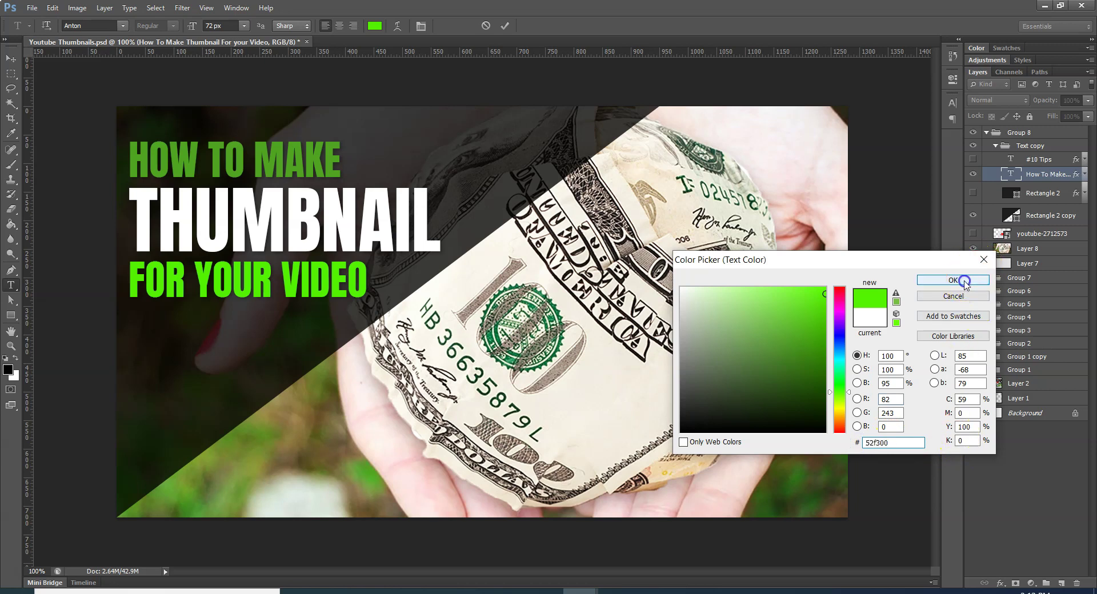
Step: Recolor HOW TO MAKE with the same bright green as FOR YOUR VIDEO
click(10, 59)
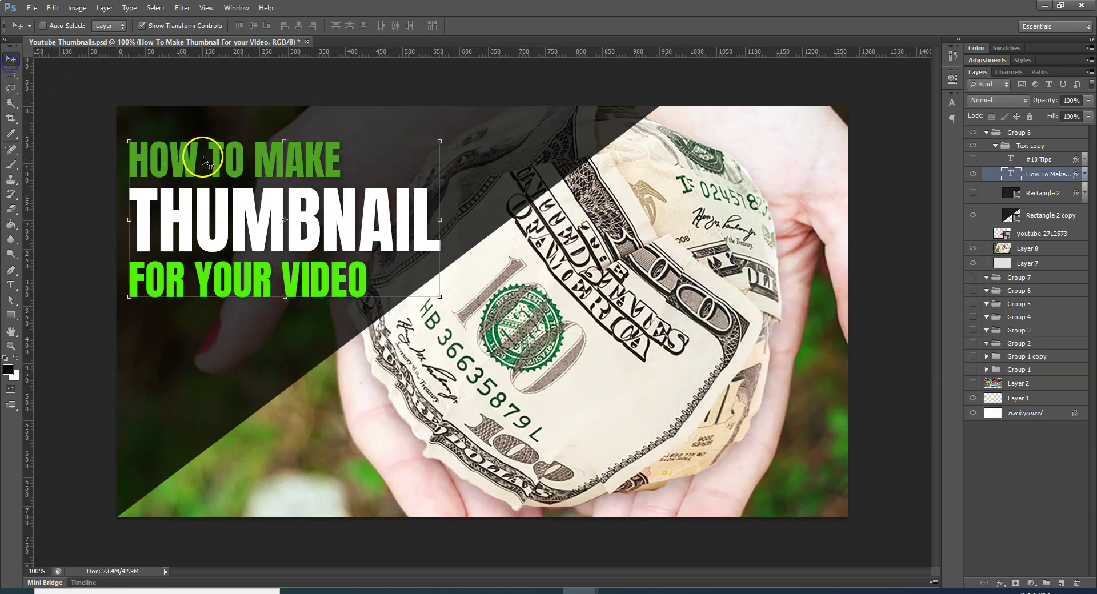
double_click(1009, 174)
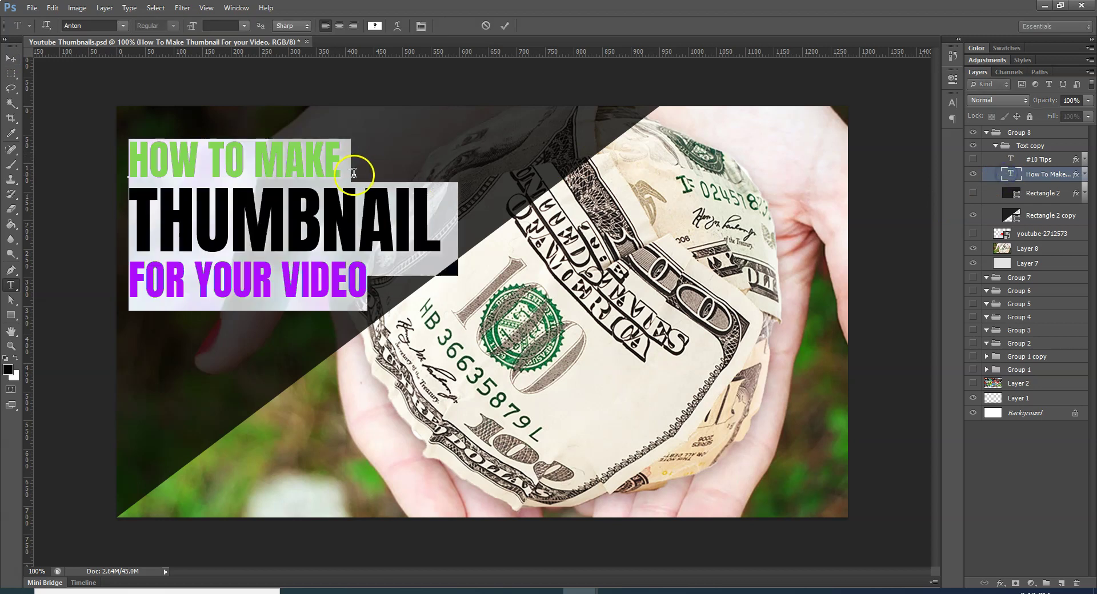
drag(353, 173, 128, 144)
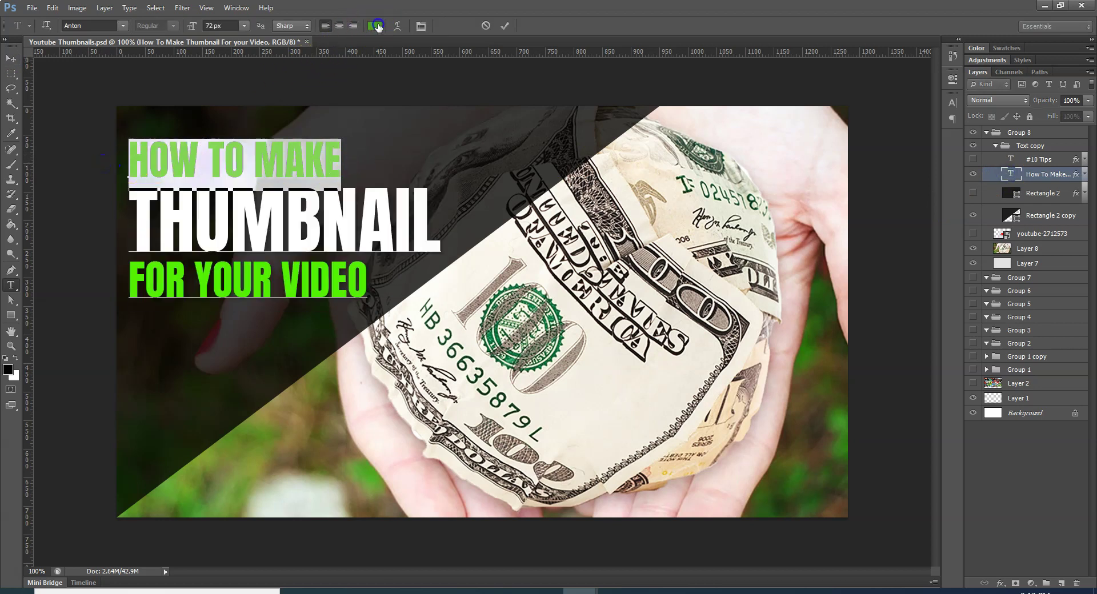
click(374, 26)
click(294, 286)
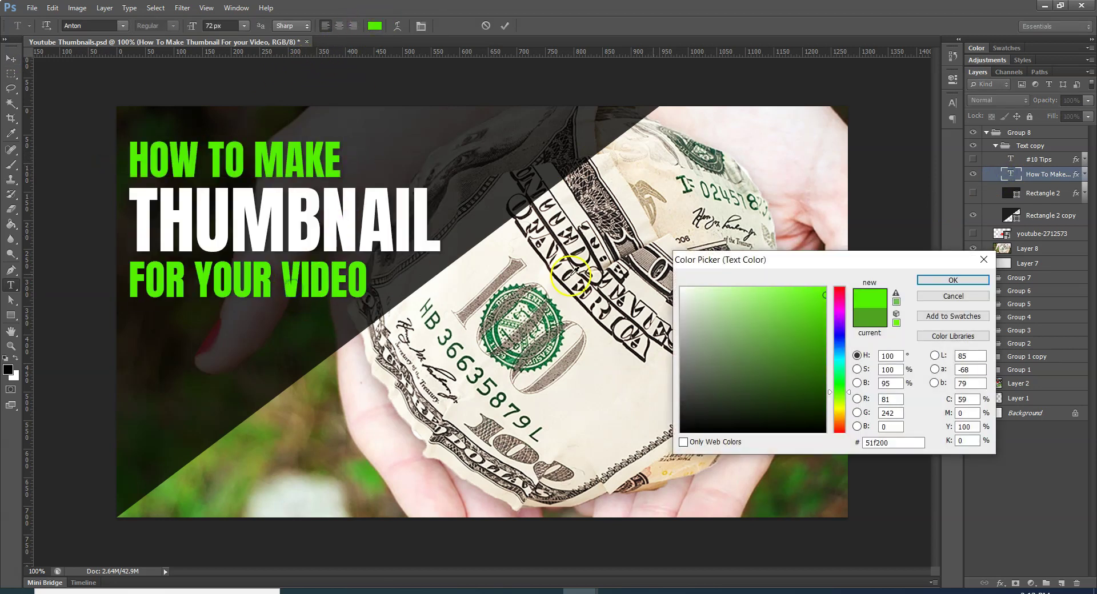
click(953, 279)
Step: Commit the text edits, review the whole thumbnail, and save Youtube Thumbnails.psd
click(10, 59)
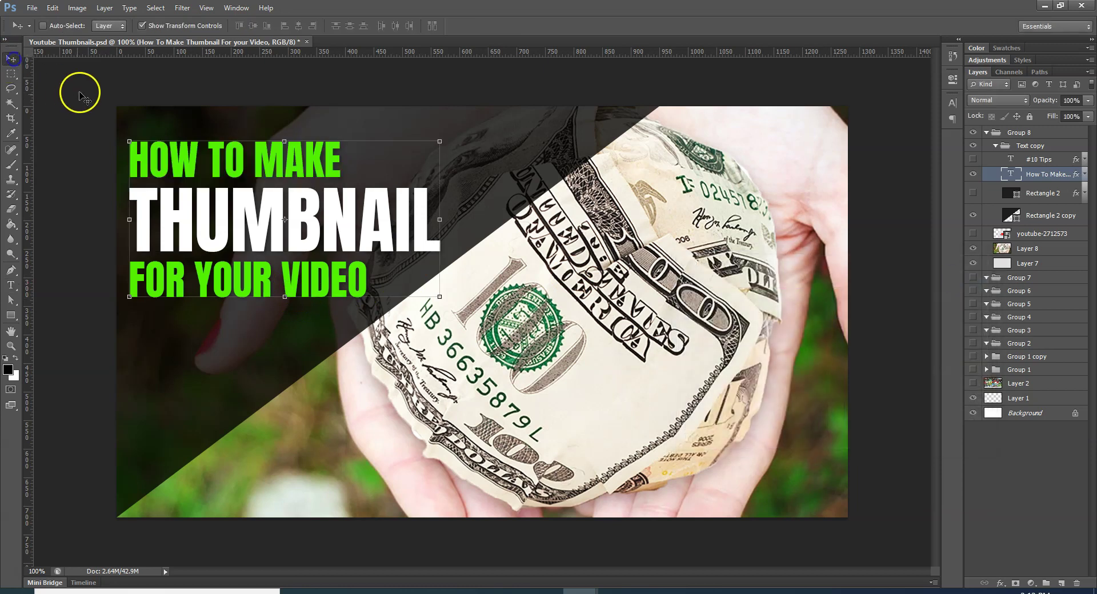
scroll(522, 118, down, 4)
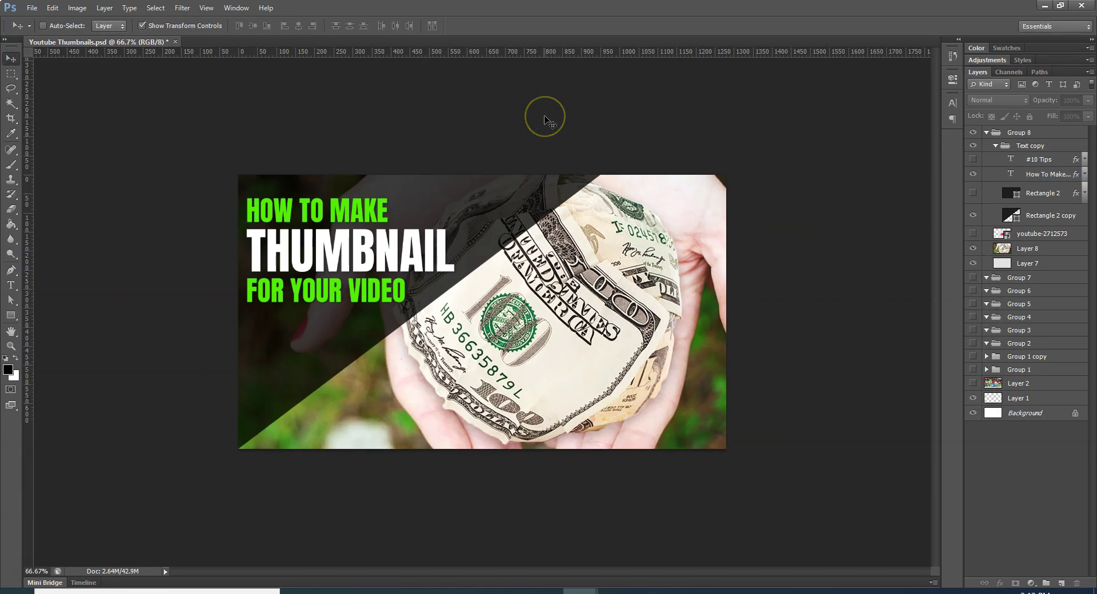
scroll(547, 122, down, 1)
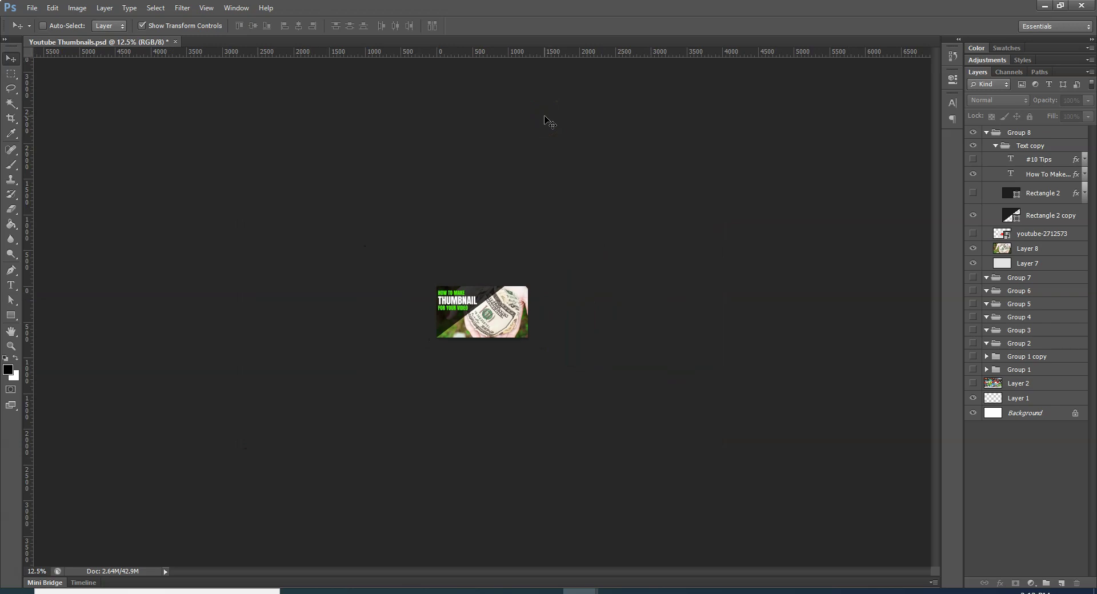
scroll(547, 121, up, 1)
scroll(548, 121, up, 1)
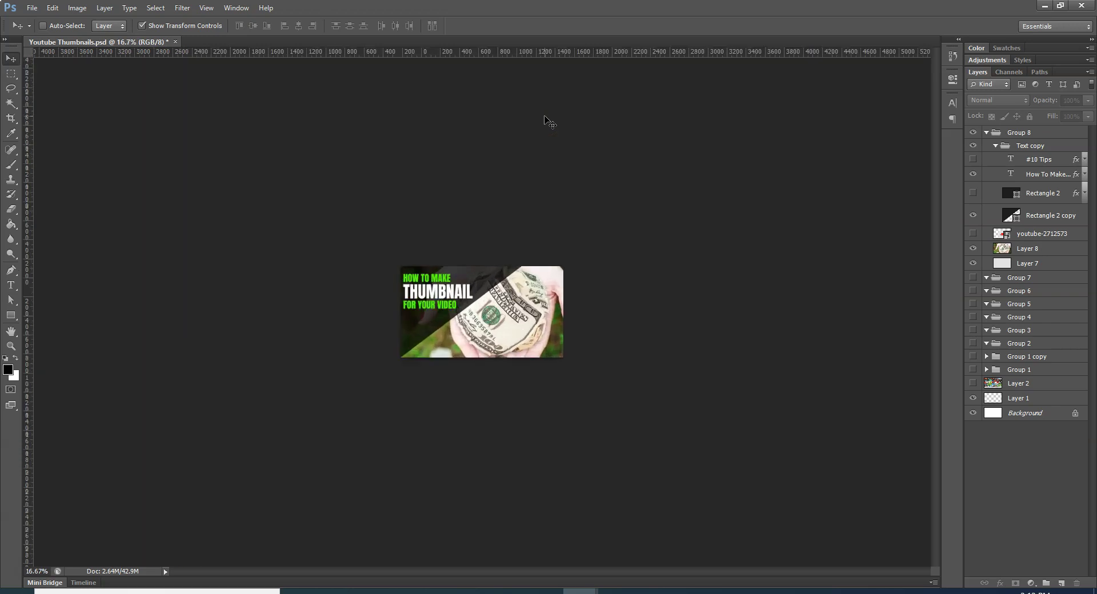
scroll(547, 121, up, 4)
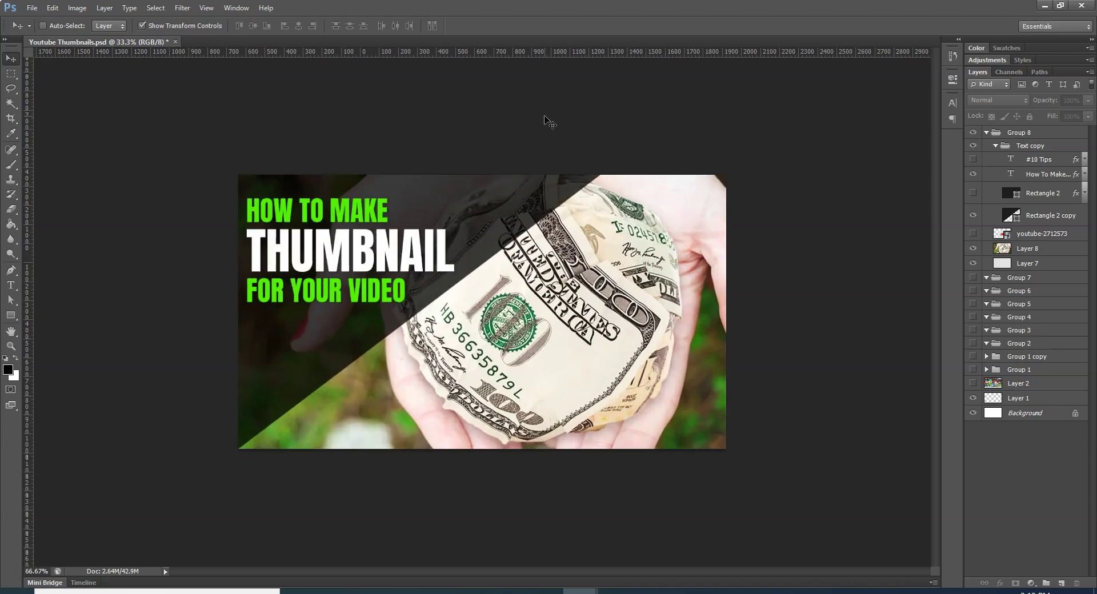
scroll(547, 121, down, 1)
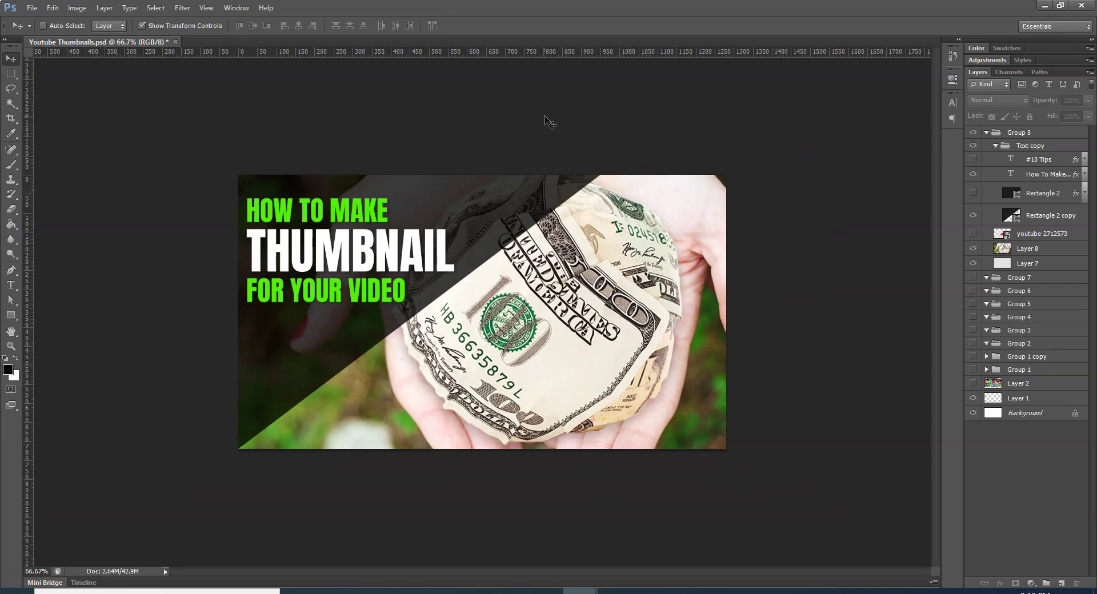
key(ctrl+s)
Step: Export the thumbnail via Save for Web as a quality-100 JPEG named 'How to Make a Thumbnail-Thumbnails'
click(32, 8)
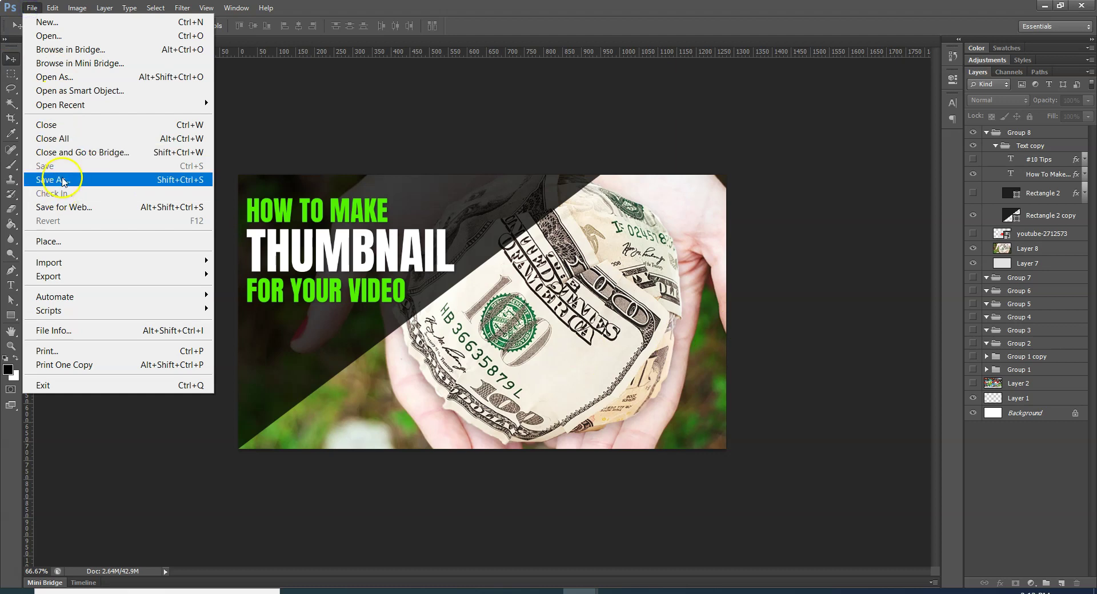
click(91, 208)
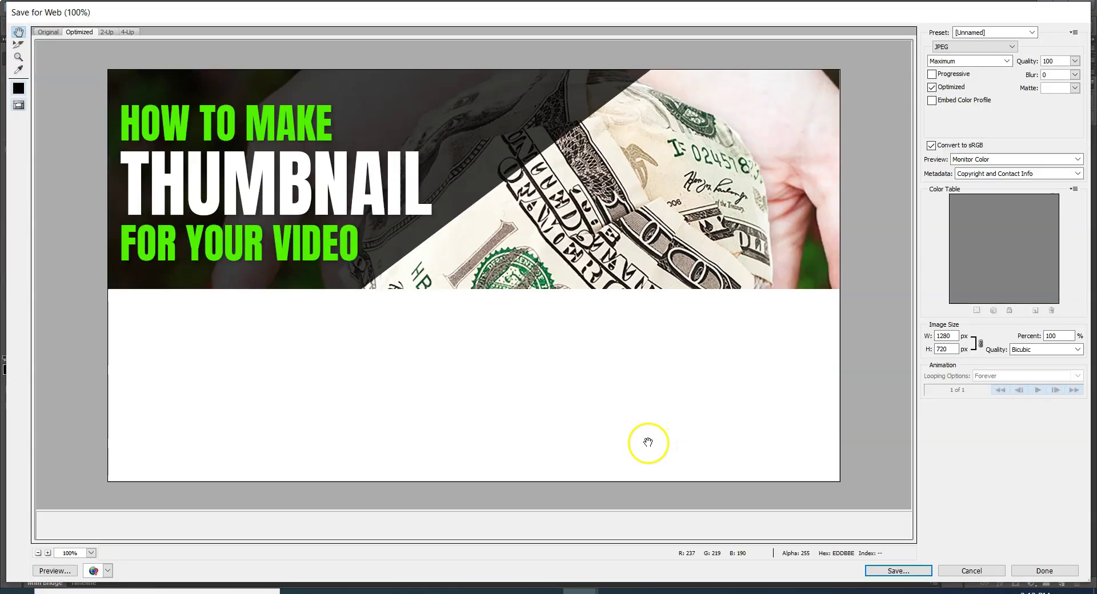
click(902, 571)
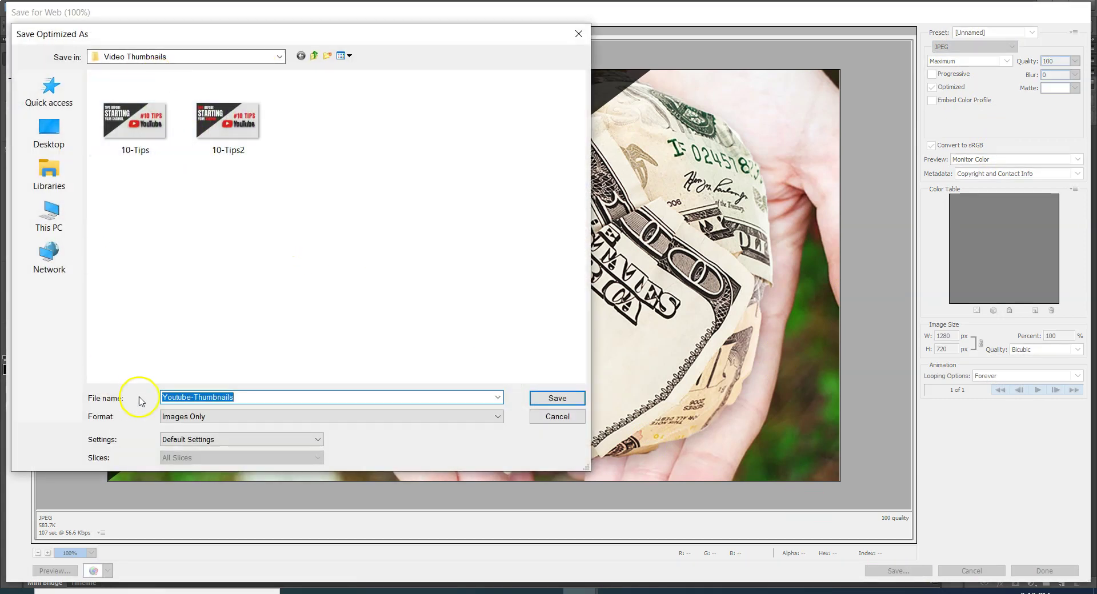
drag(355, 35, 914, 134)
drag(887, 131, 661, 71)
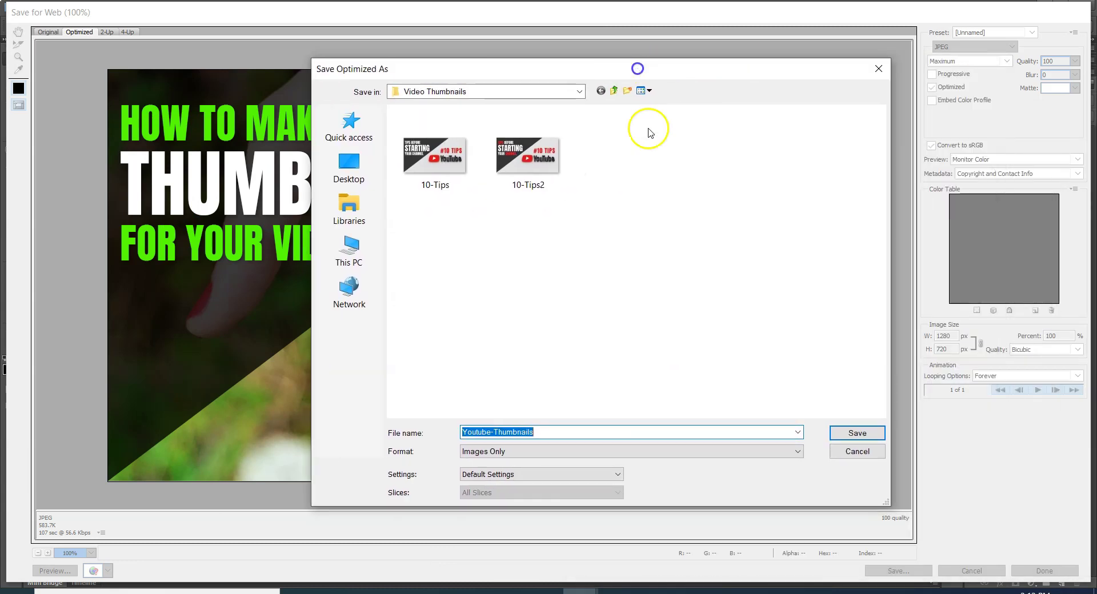
click(490, 432)
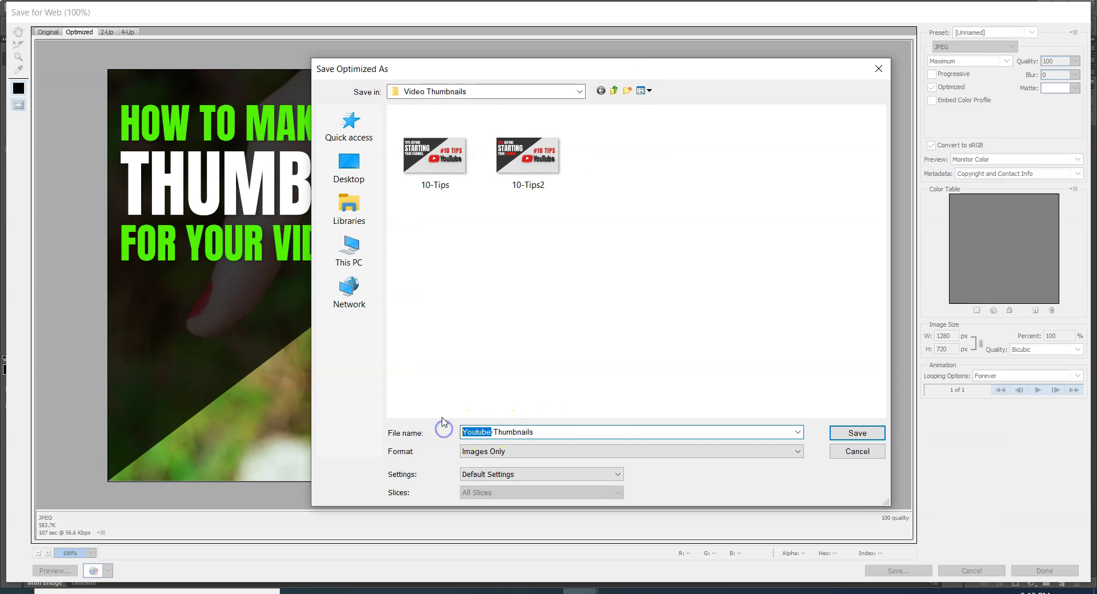
text(How to Make a Thumbnail)
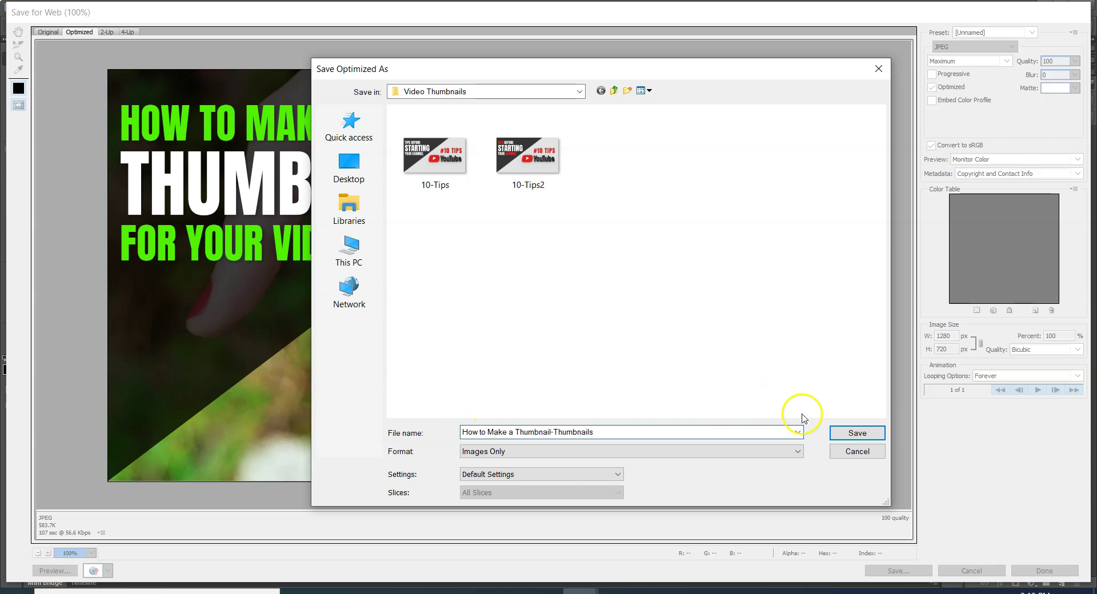
click(846, 433)
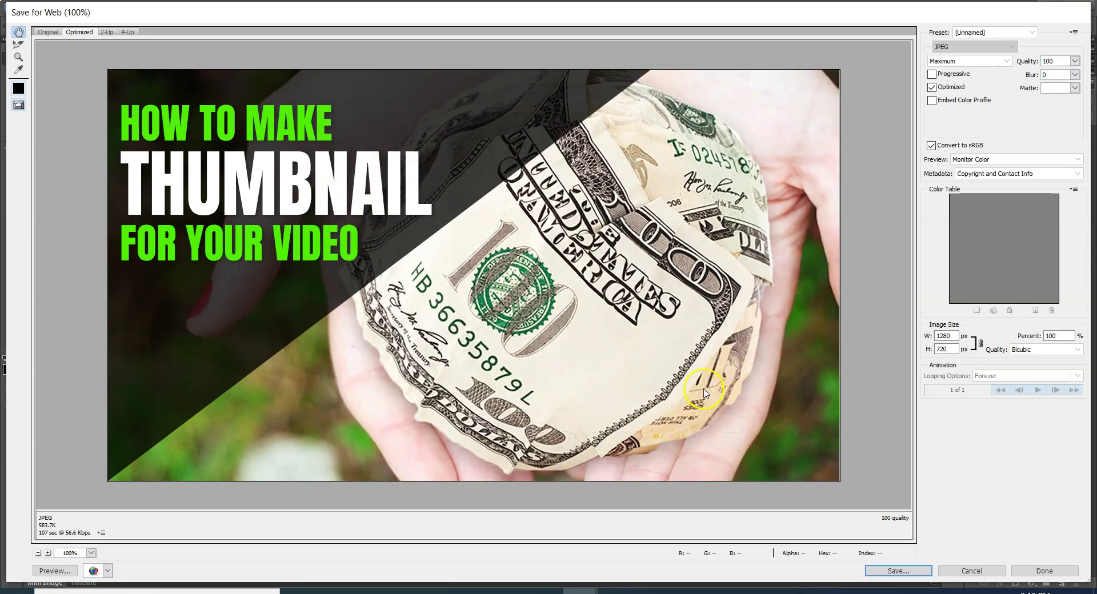
Step: Switch to YouTube Studio and open the YouTube Monetization video's details page from the Videos list
key(alt+Tab)
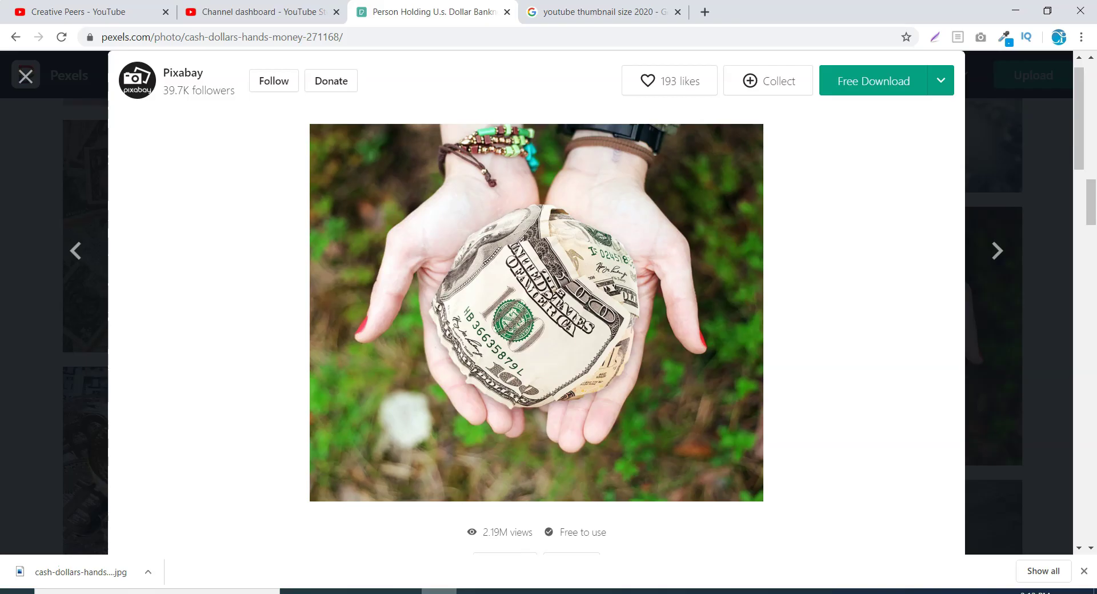
click(245, 12)
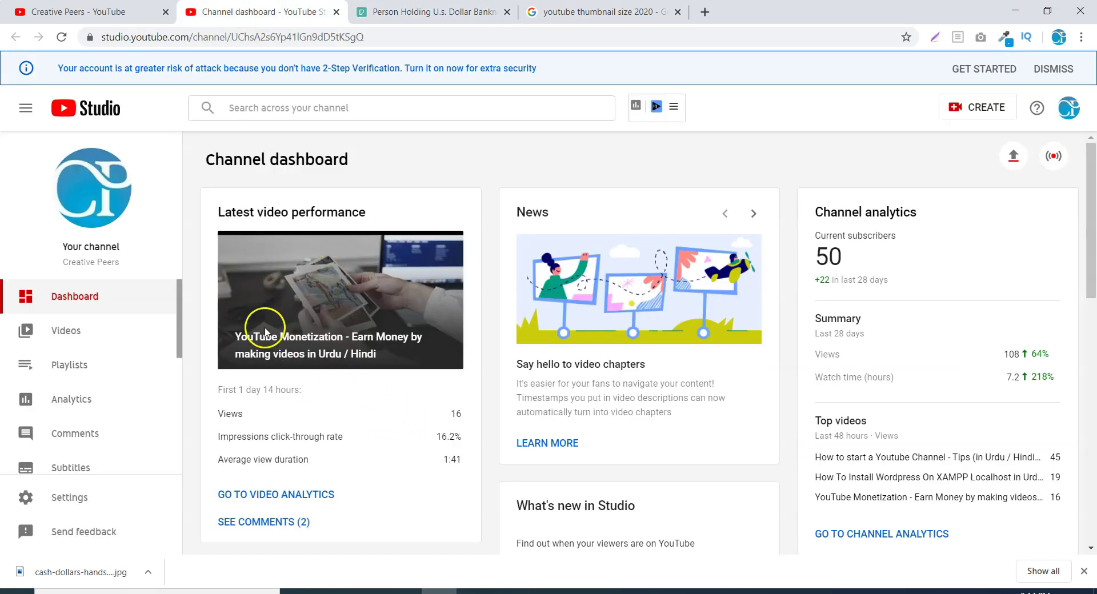
click(305, 298)
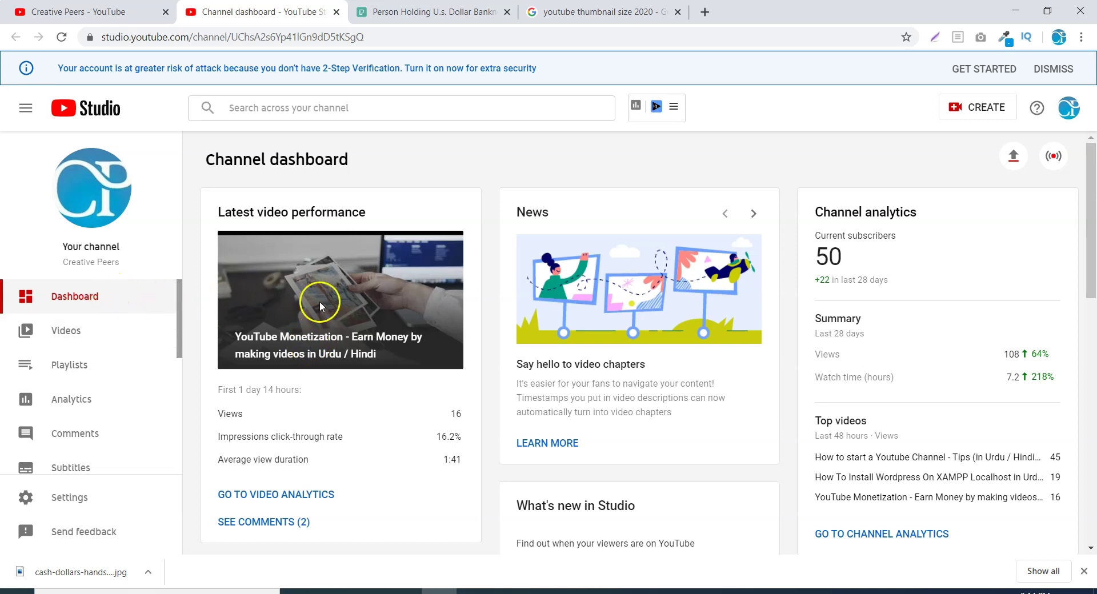
click(66, 332)
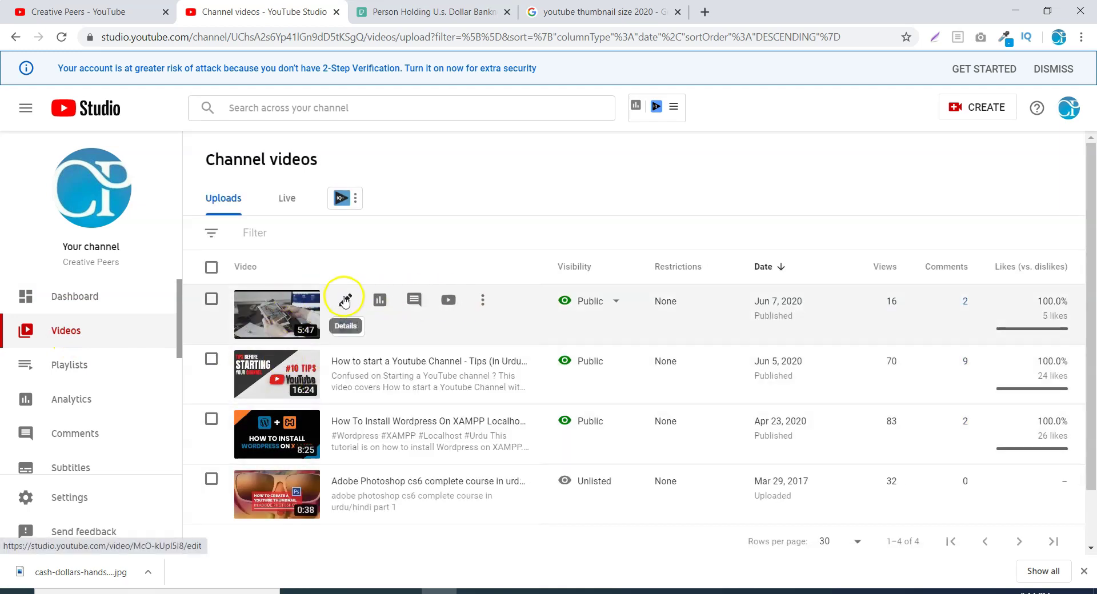
click(344, 301)
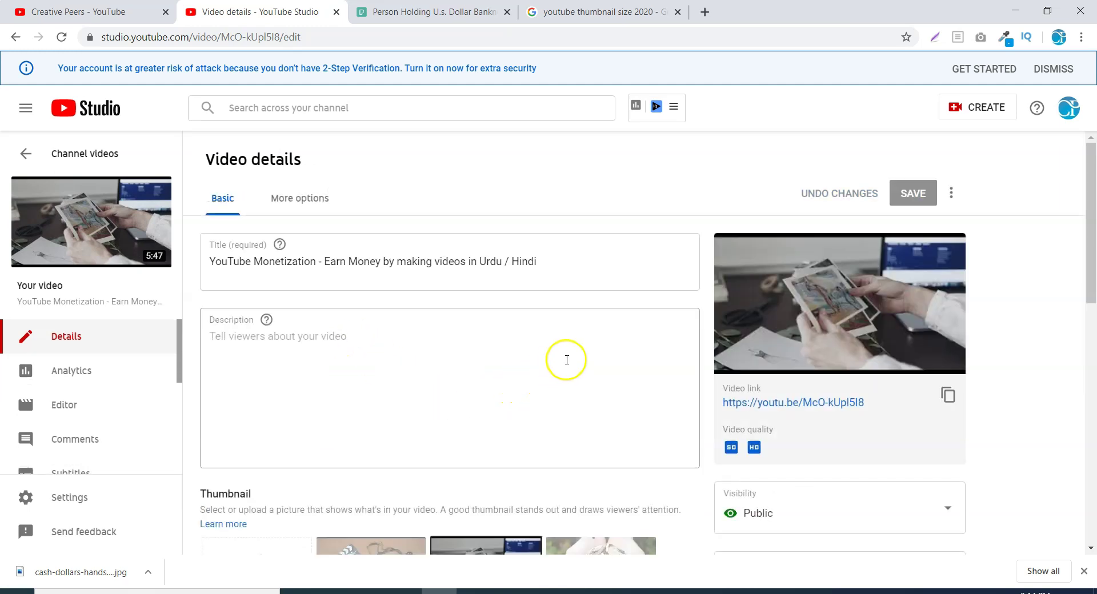
scroll(567, 359, down, 3)
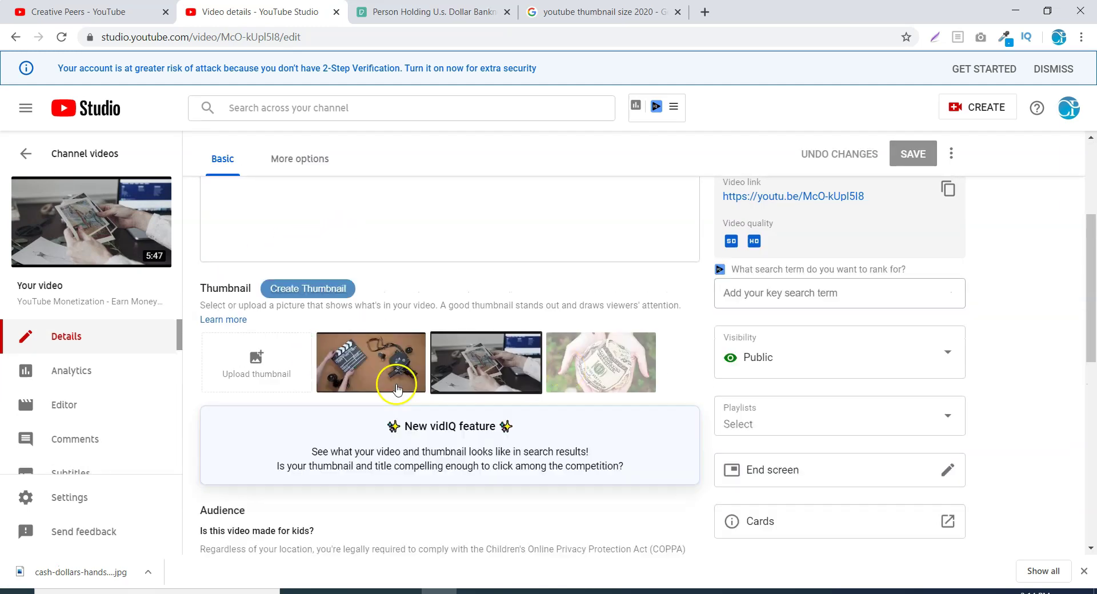
scroll(440, 384, up, 2)
scroll(440, 384, down, 2)
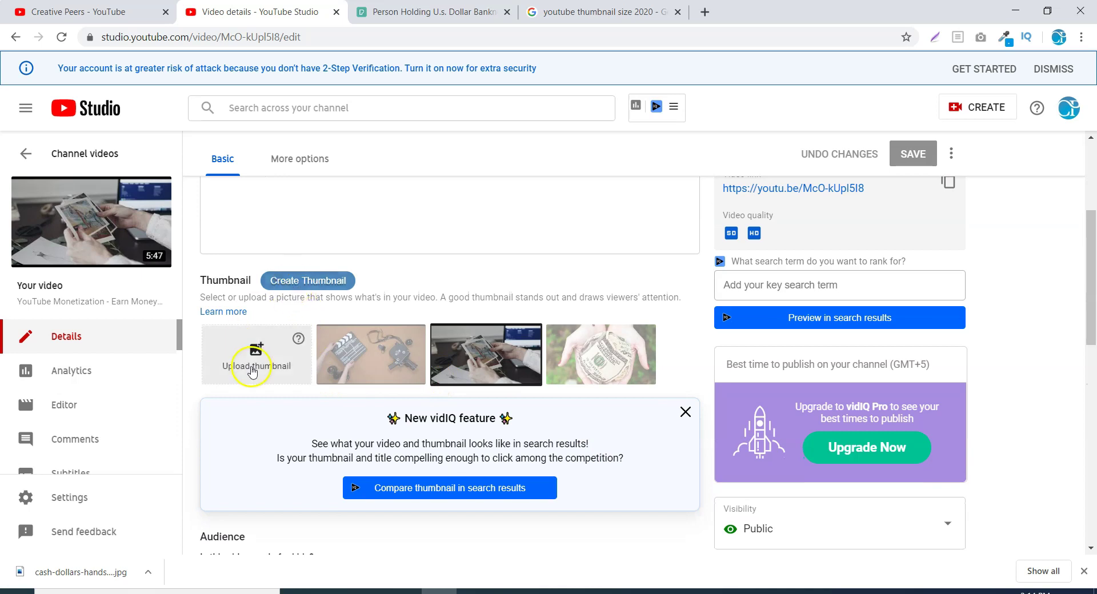
Step: Upload How-to-Make-a-Thumbnail-Thumbnails as the custom thumbnail and save the video details
click(260, 354)
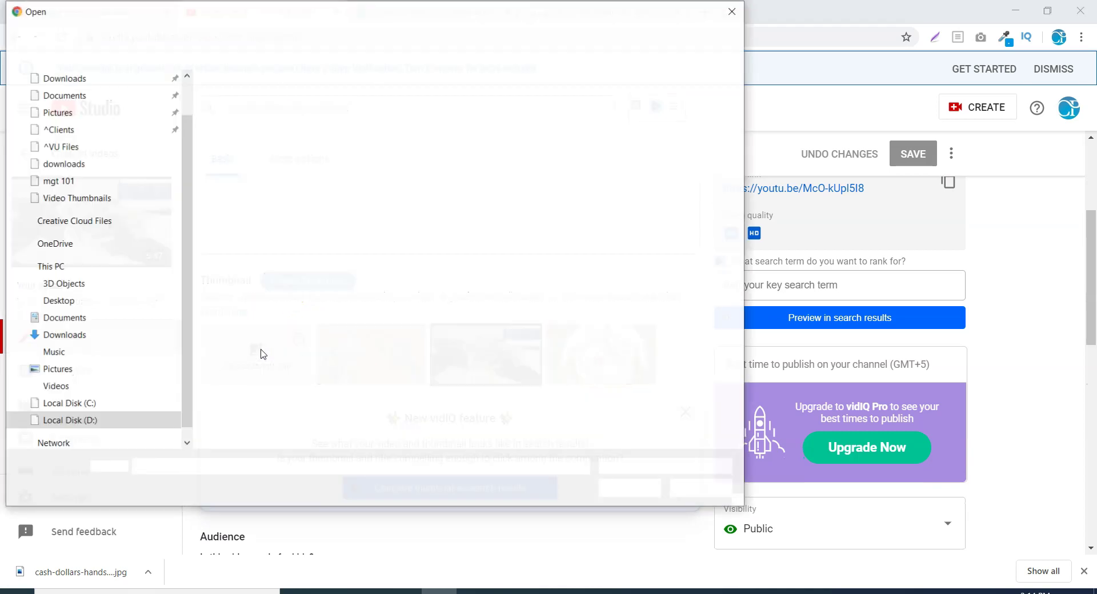
click(388, 132)
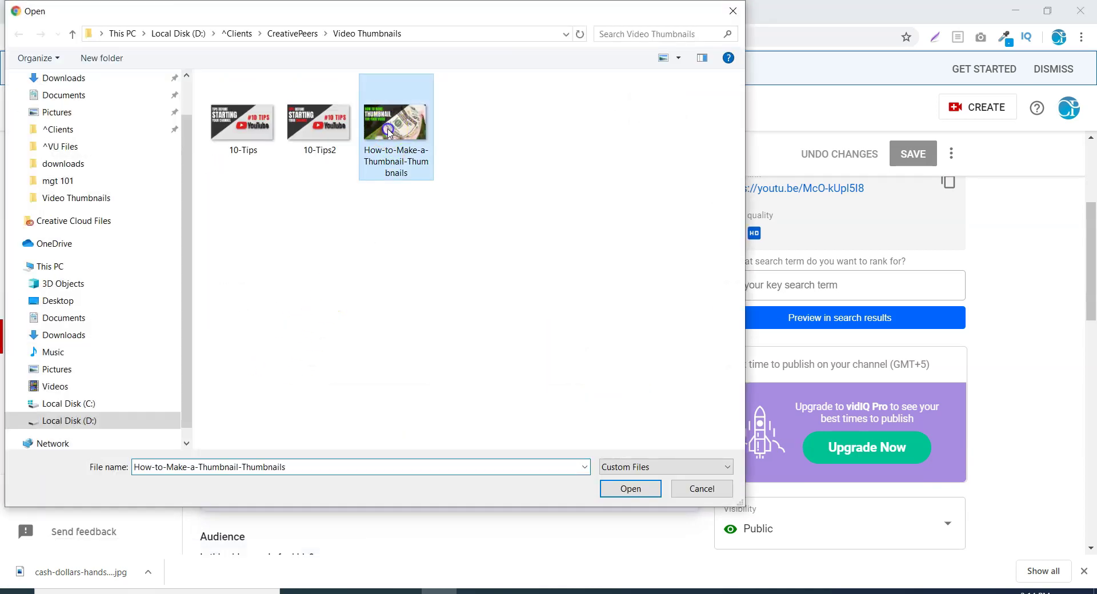
click(617, 490)
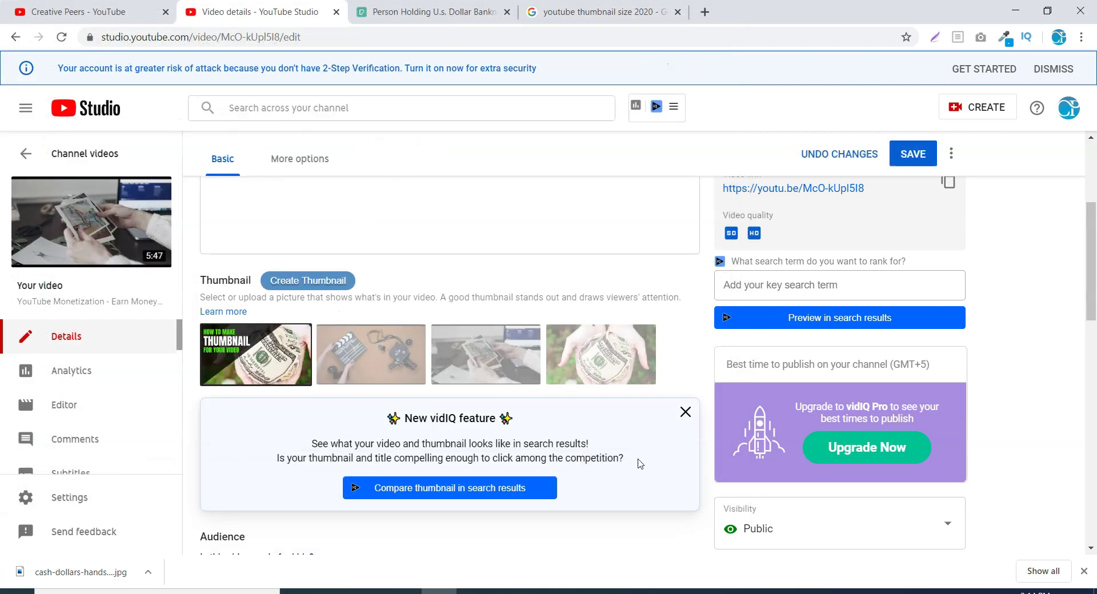
scroll(683, 398, down, 3)
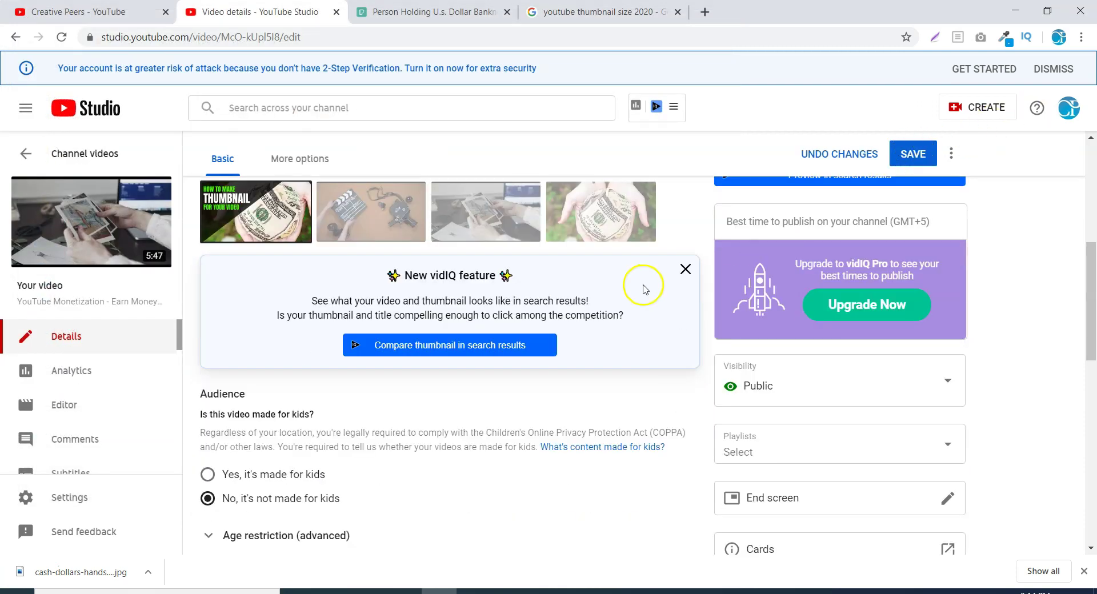
scroll(712, 278, up, 3)
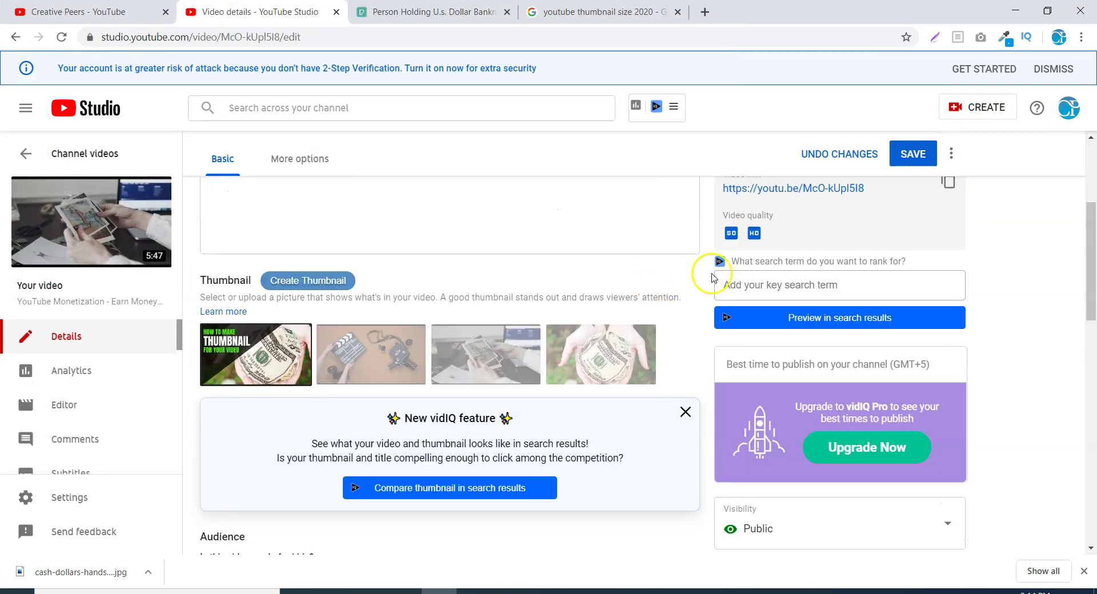
click(915, 157)
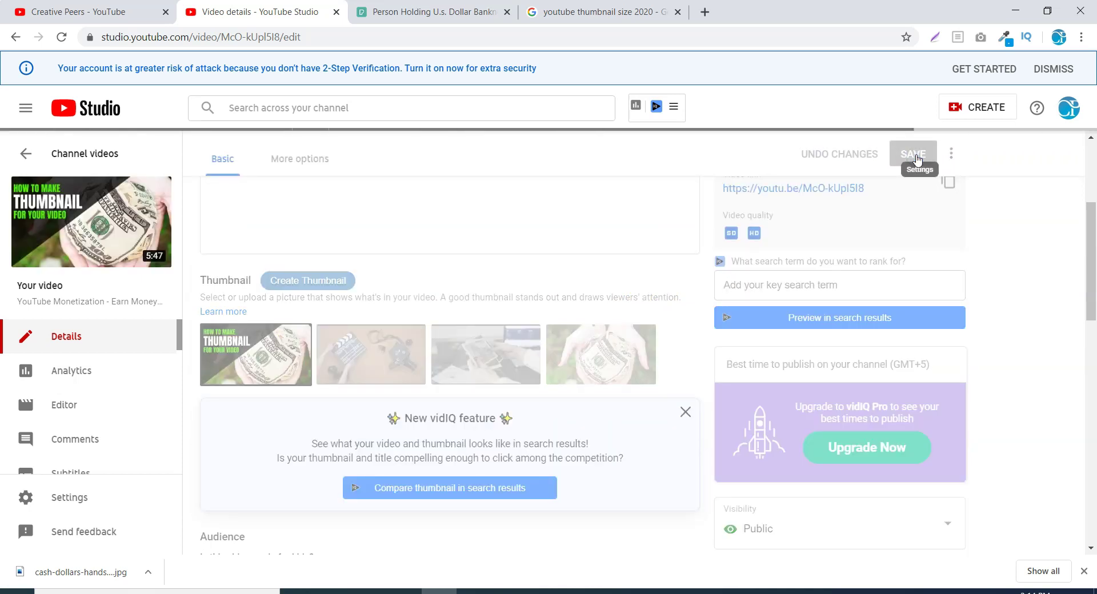
click(547, 295)
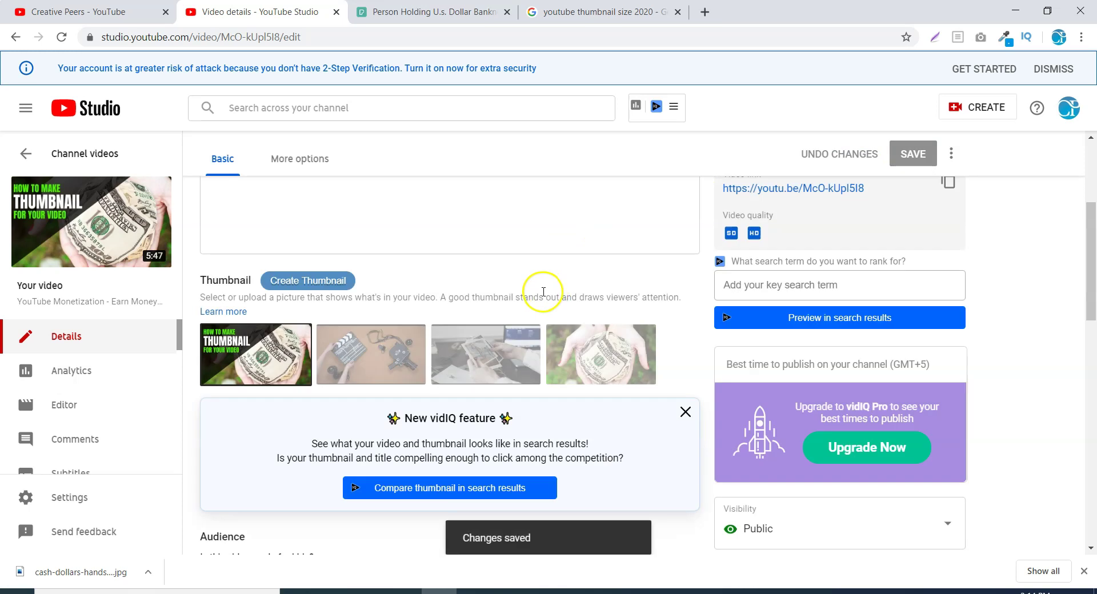
mouse_move(257, 345)
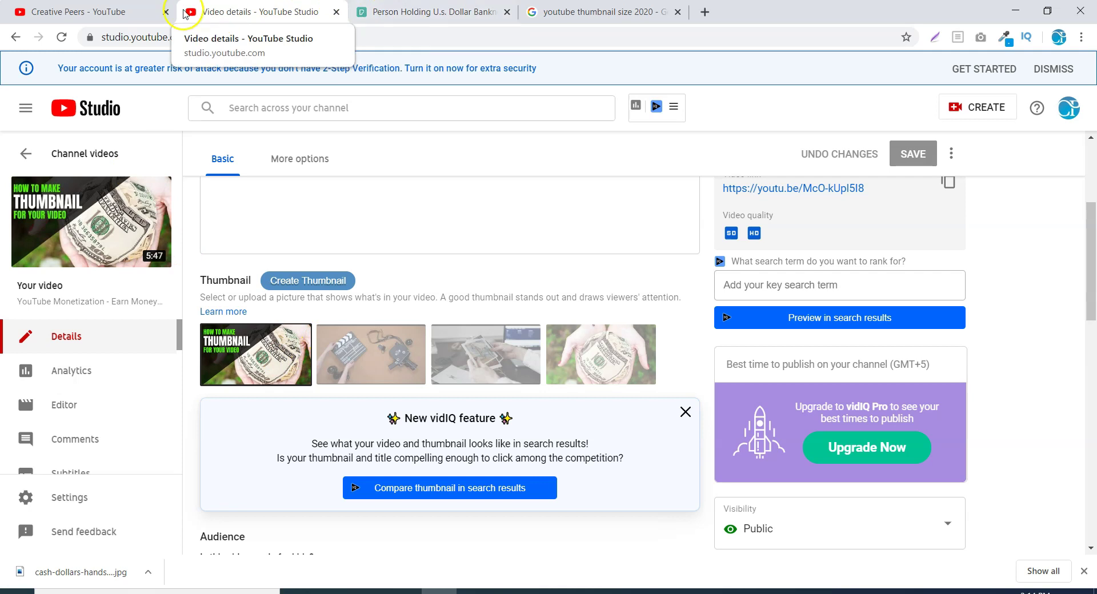
Step: Reload the Creative Peers channel page, show its Videos tab, and open the YouTube Monetization video
click(115, 11)
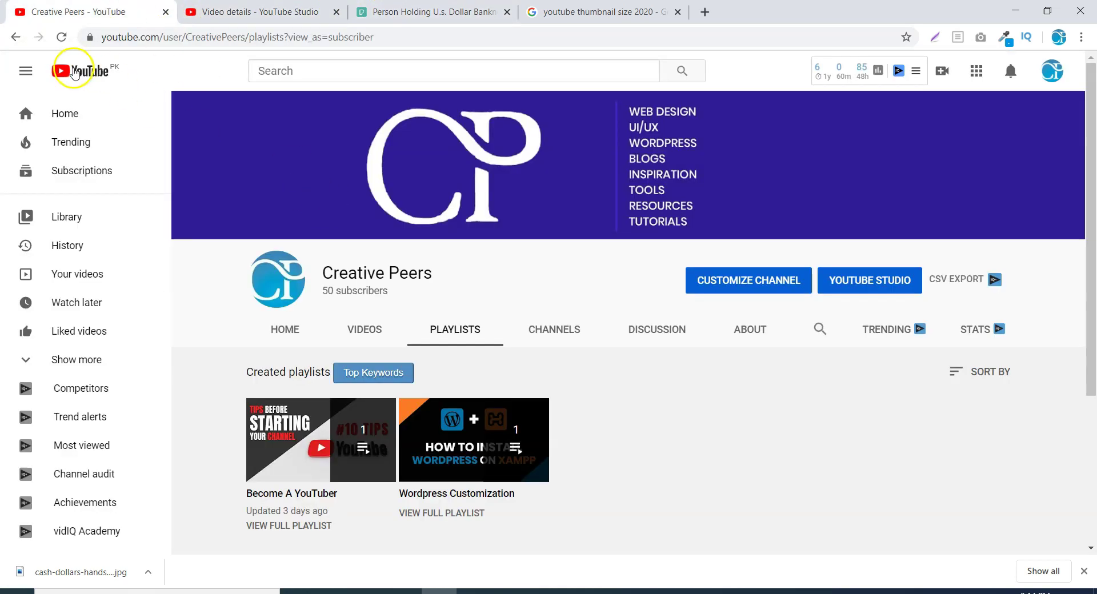
click(61, 37)
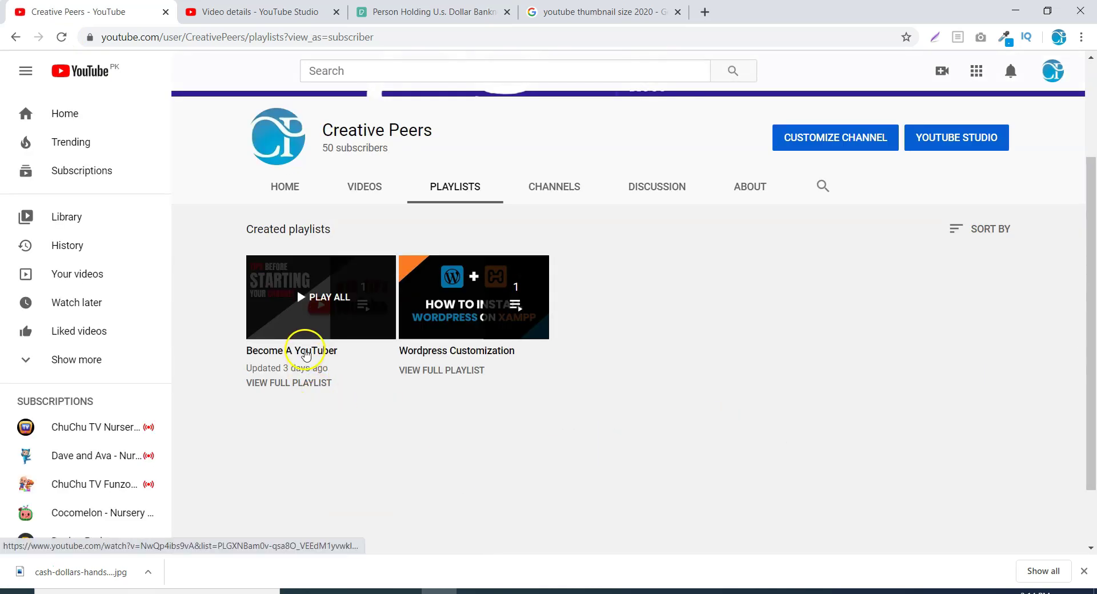
click(366, 184)
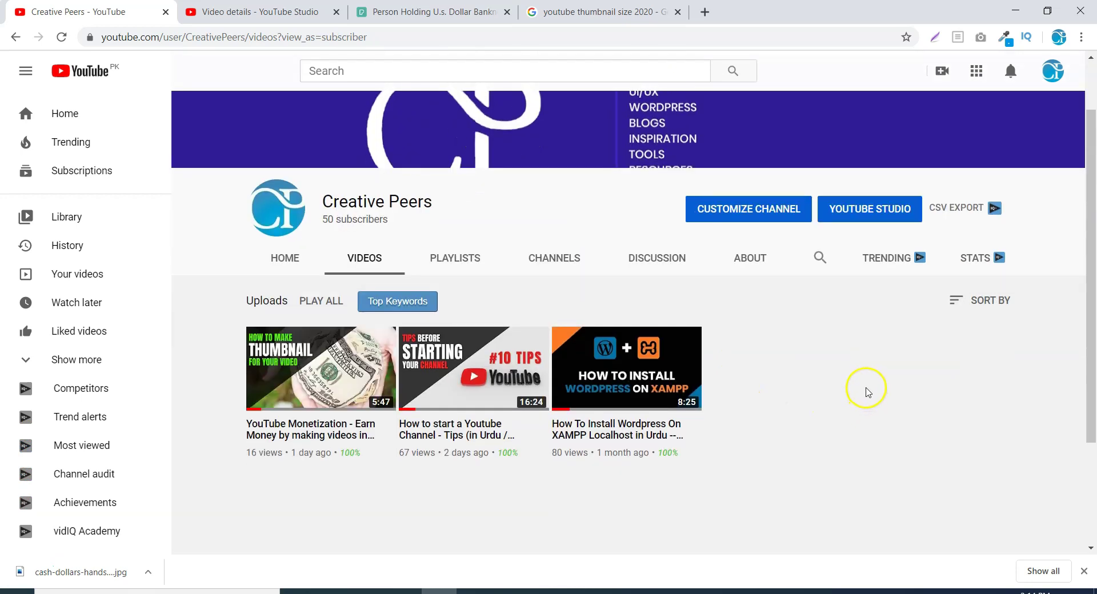
click(385, 424)
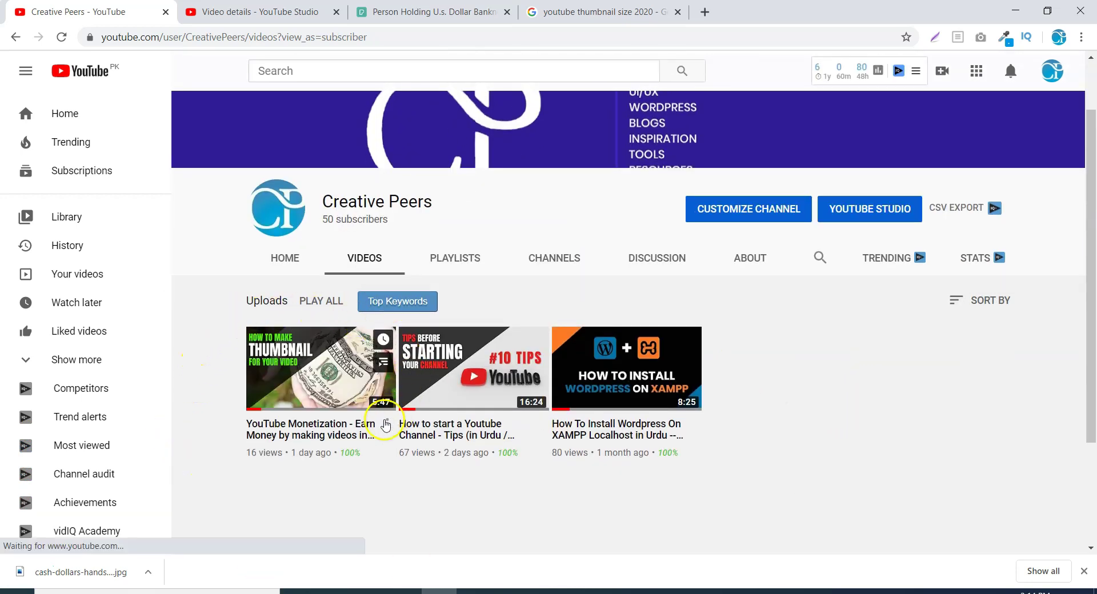